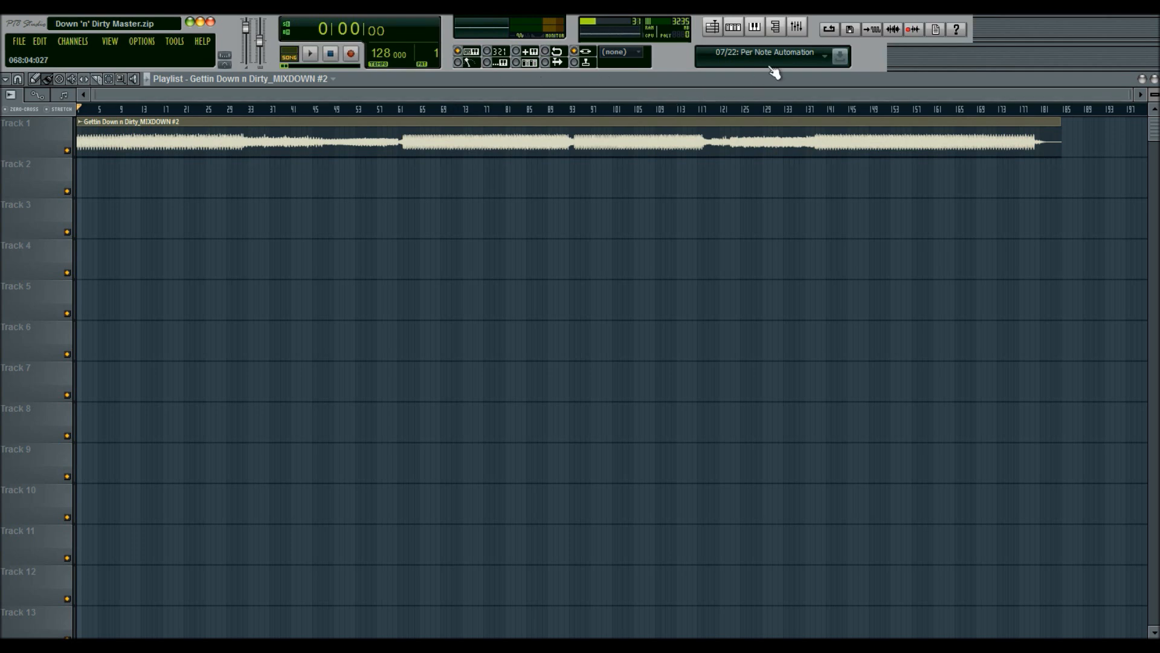
Step: Open the mixer and review the master channel's effect chain
click(796, 29)
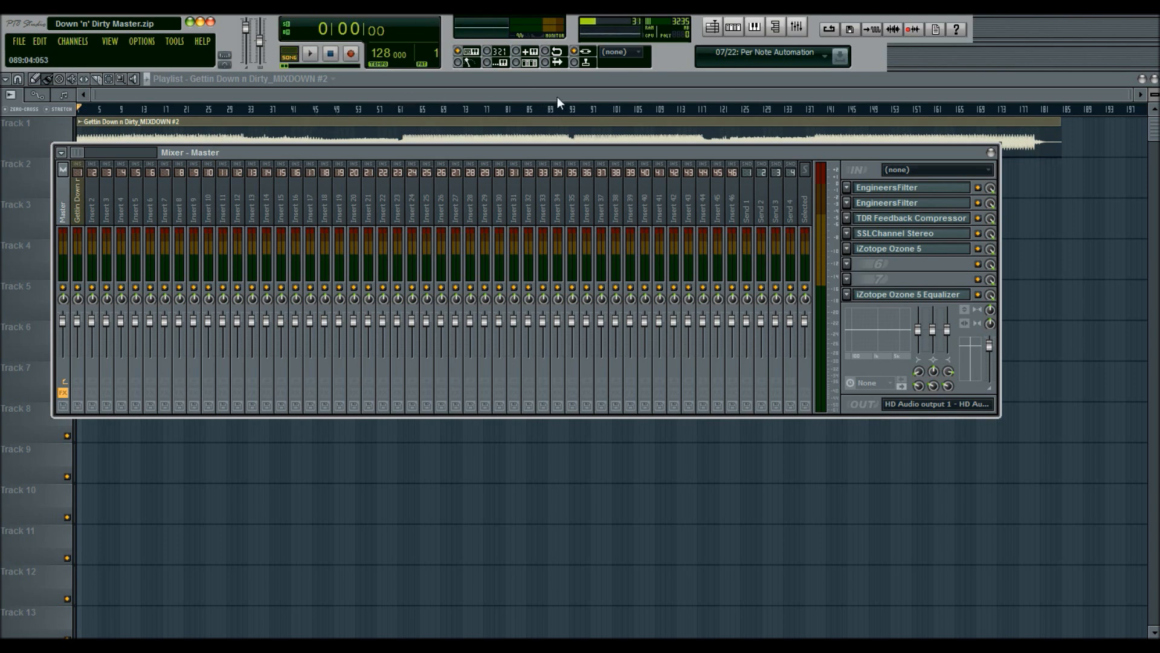
key(F9)
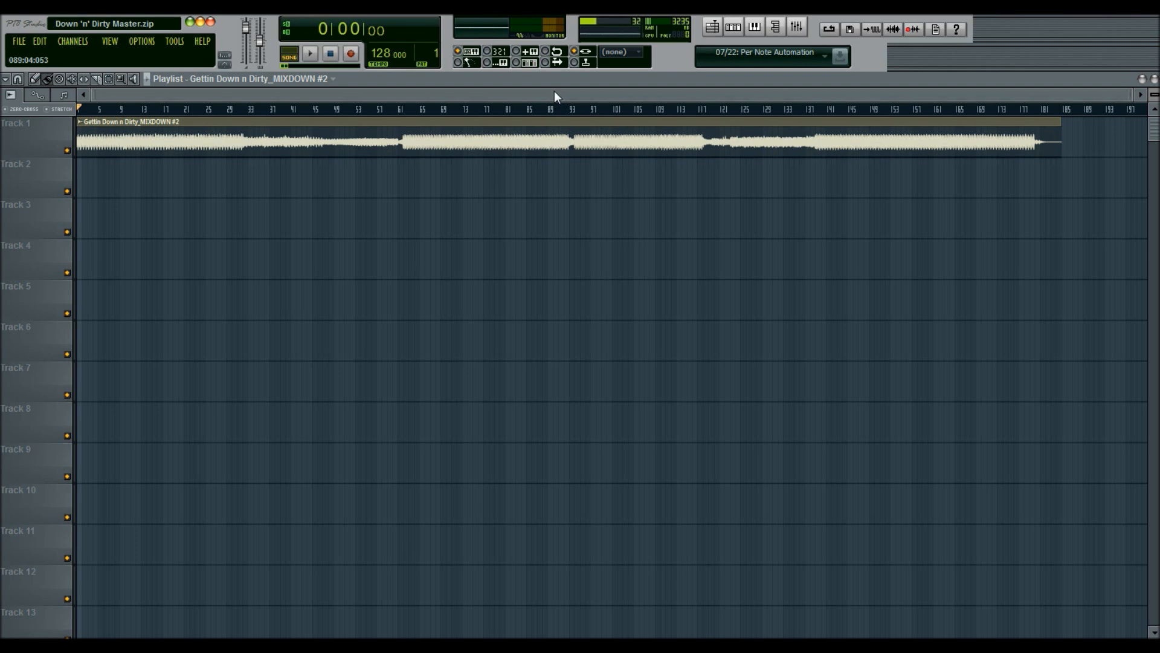
click(799, 28)
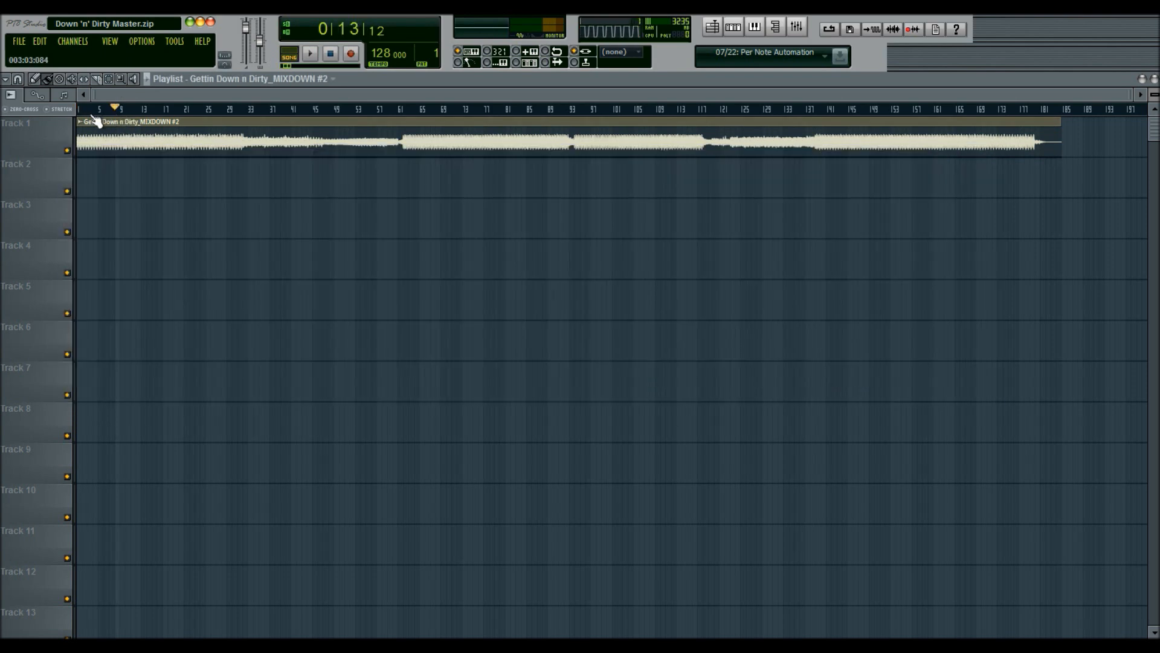
click(79, 109)
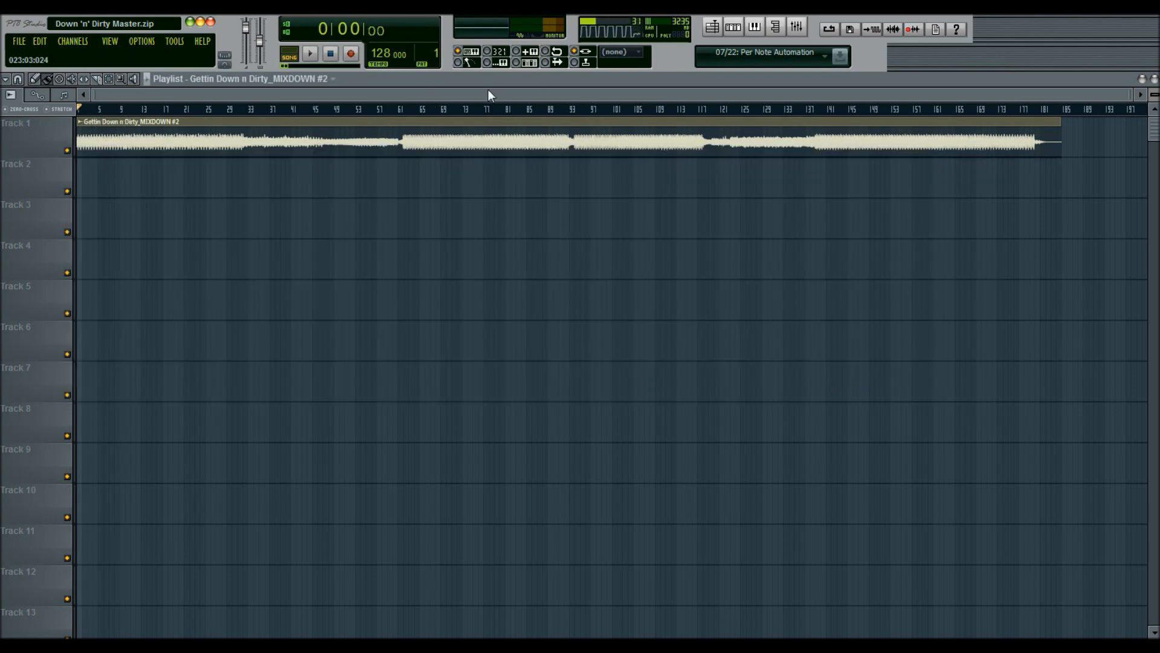
click(798, 26)
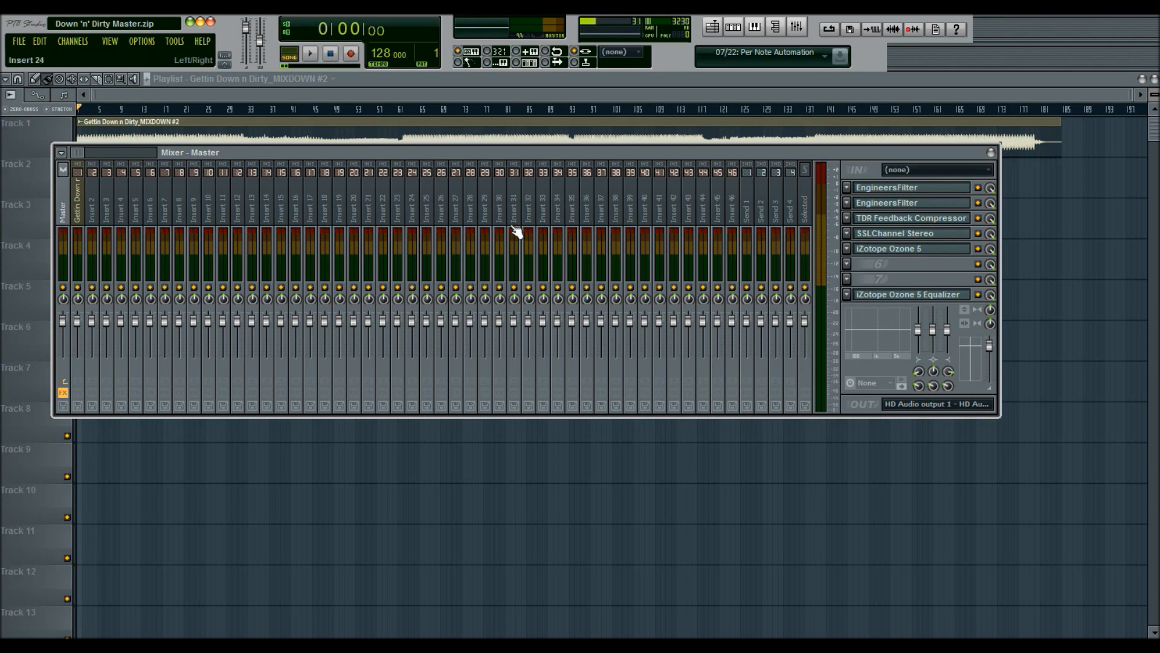
click(906, 254)
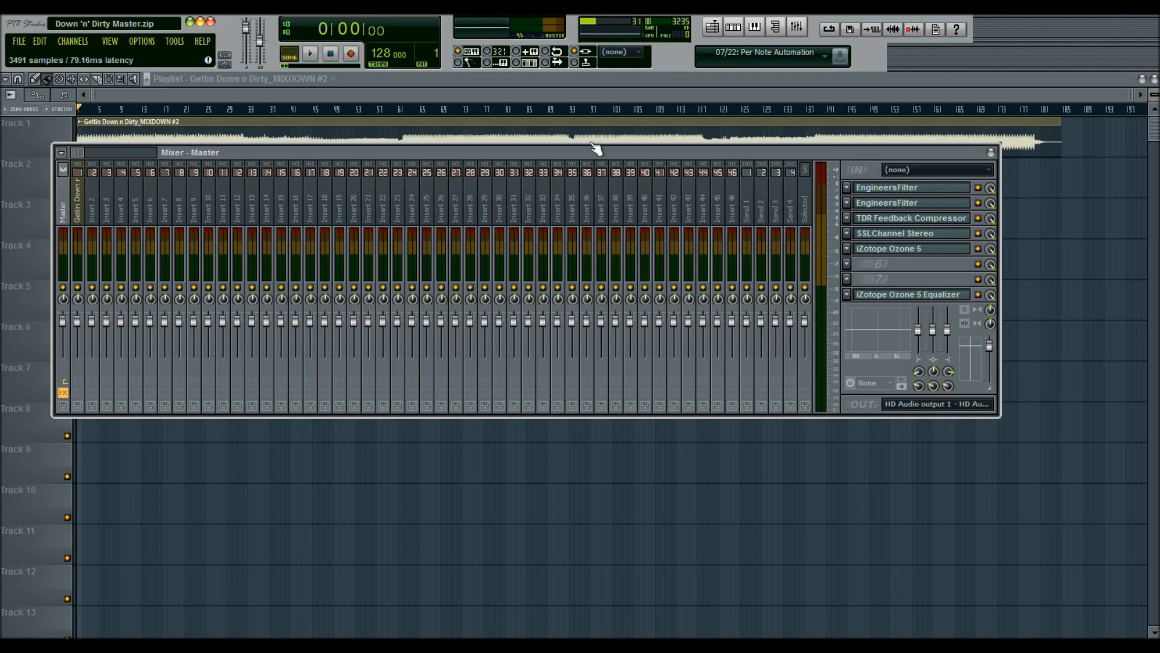
key(F12)
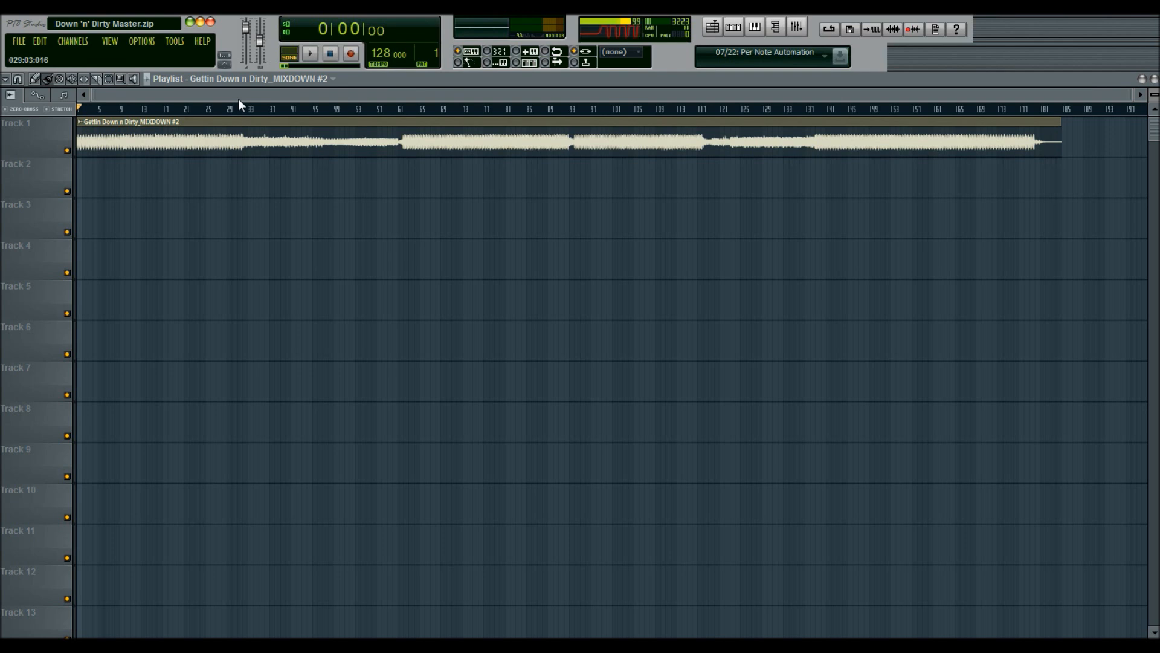
Step: Place the song position near bar 29 and open the master channel's iZotope Ozone 5 plugin window
click(360, 106)
click(244, 108)
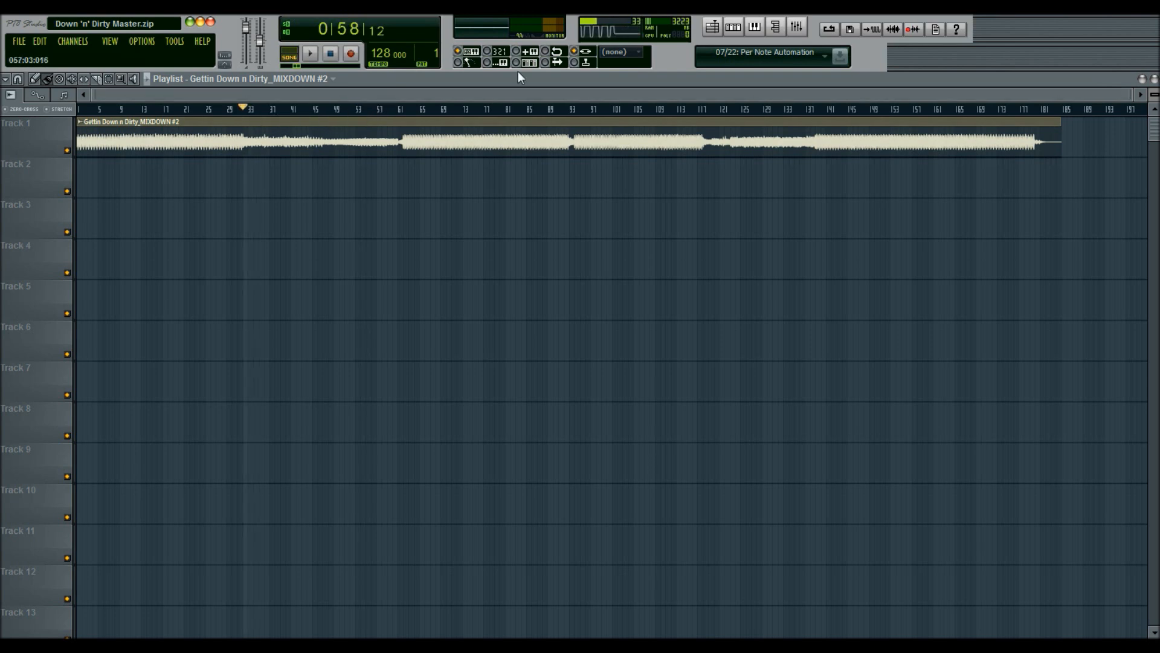
click(797, 27)
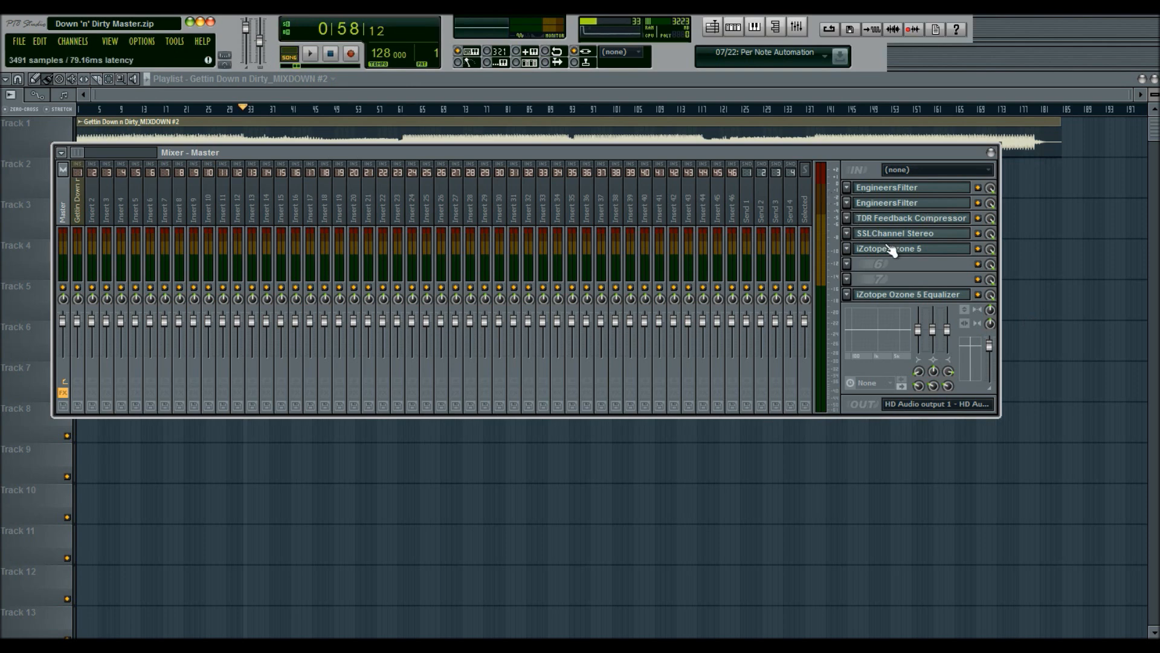
click(926, 256)
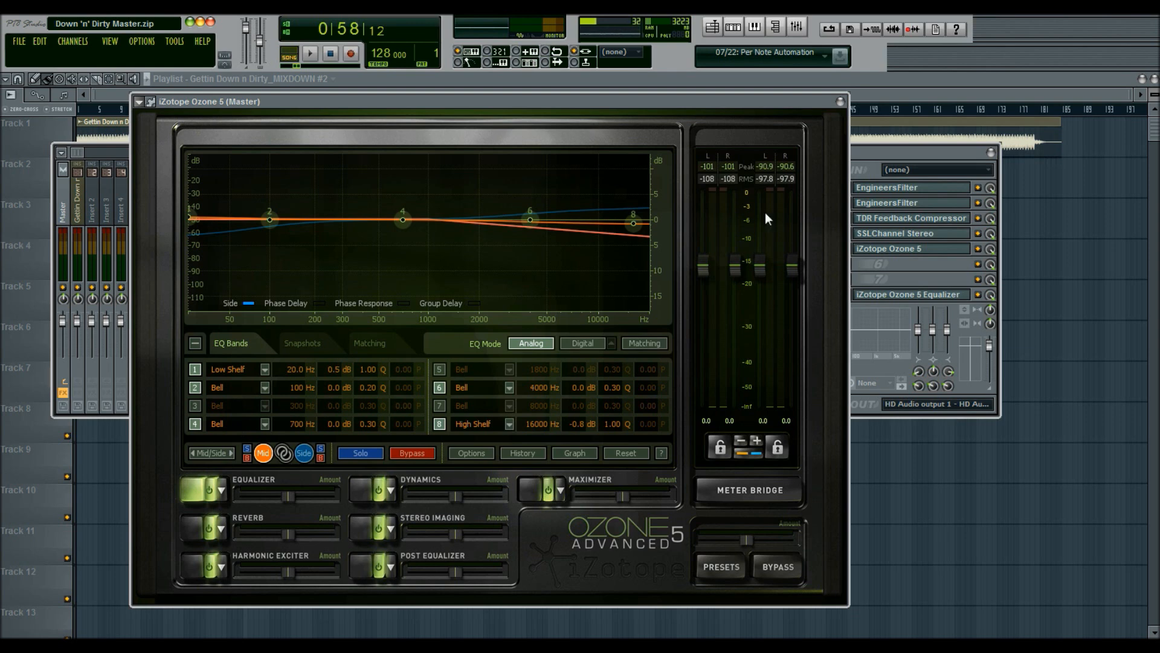
click(887, 152)
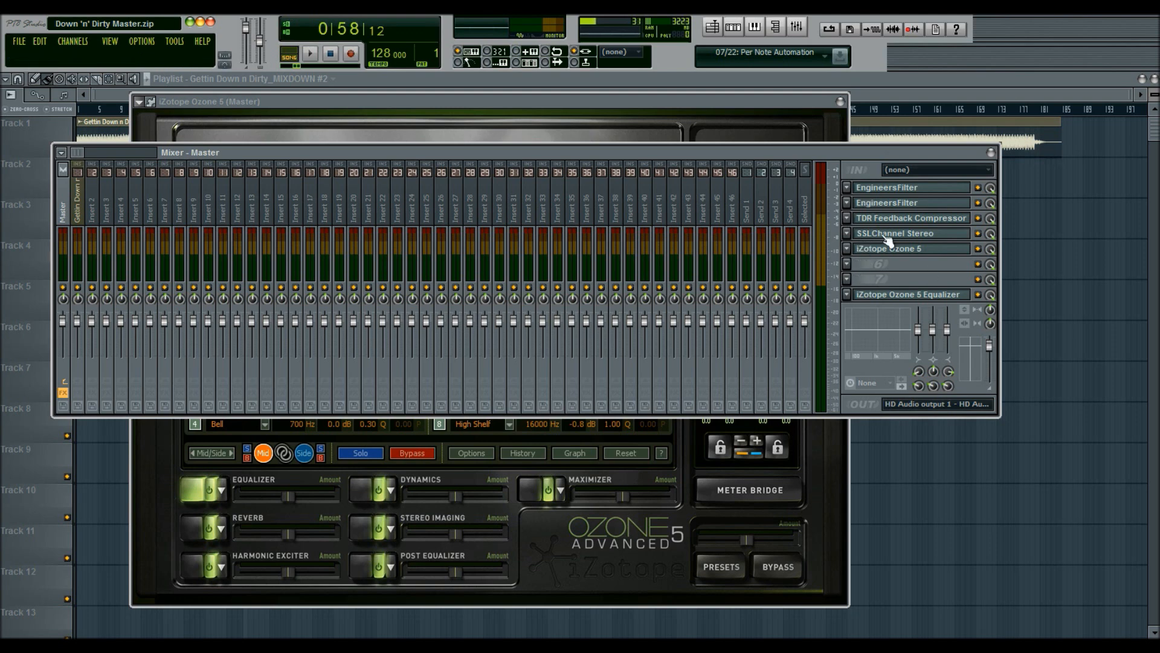
click(543, 106)
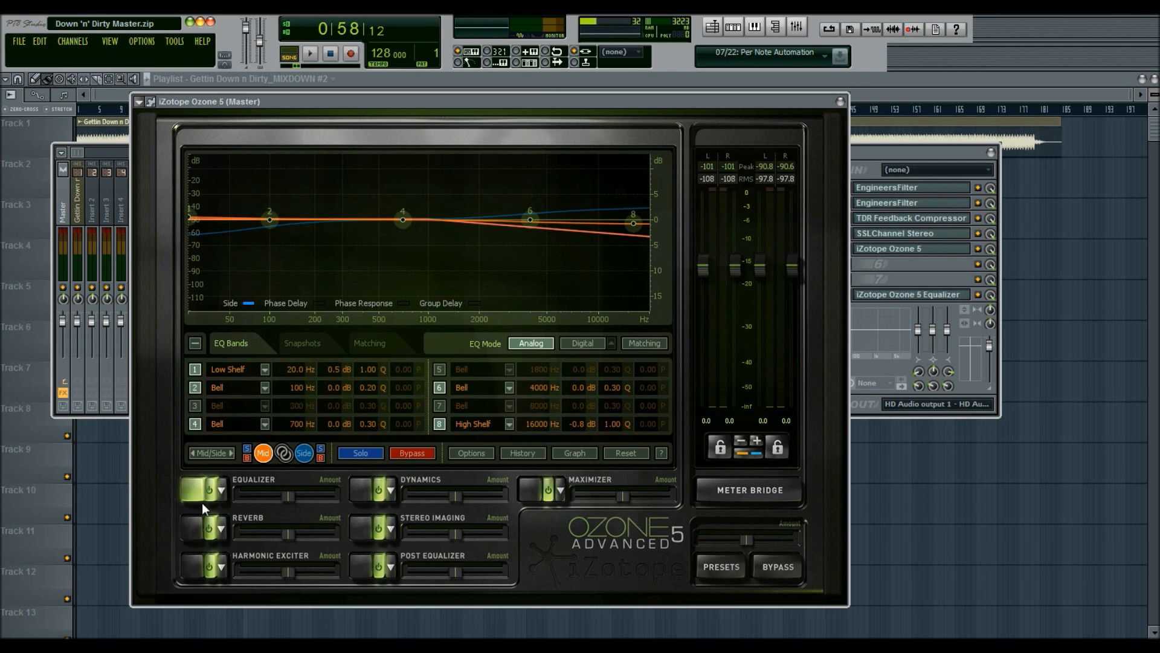
Step: Set the equalizer to Mid/Side mode and select the Side channel
click(216, 455)
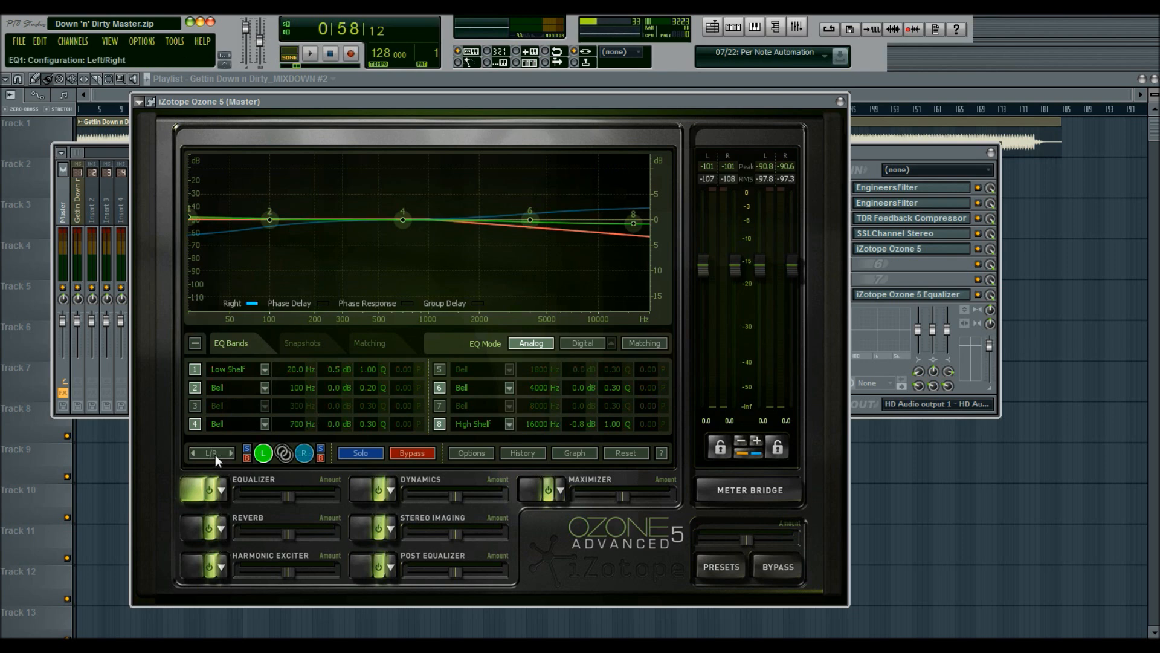
click(217, 454)
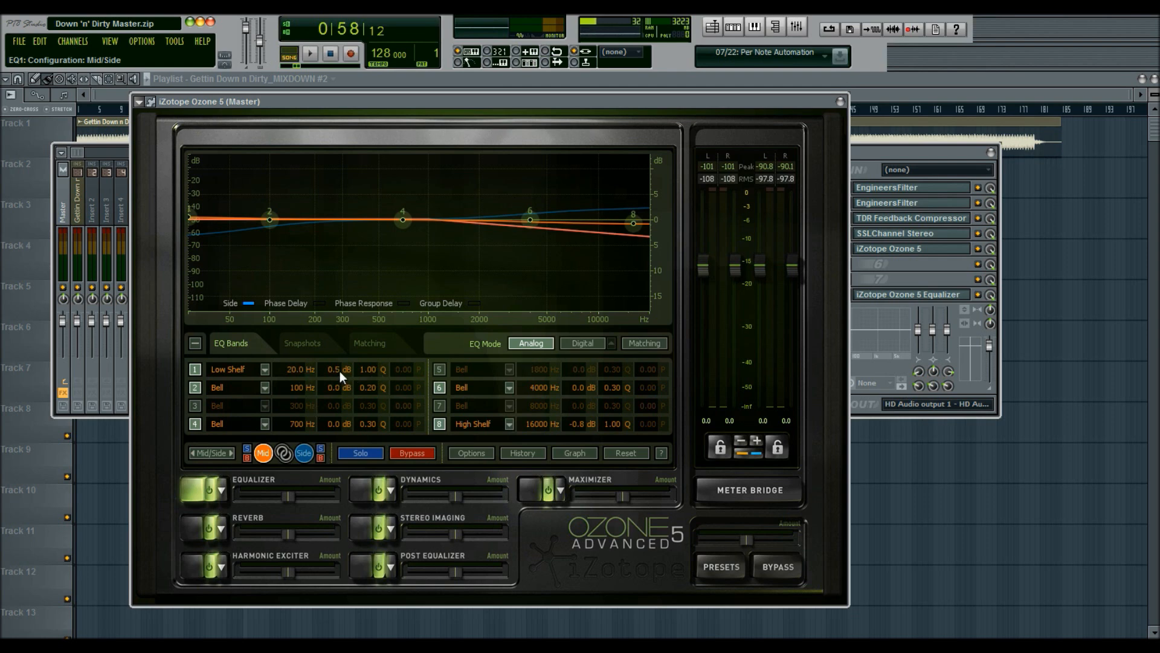
click(305, 452)
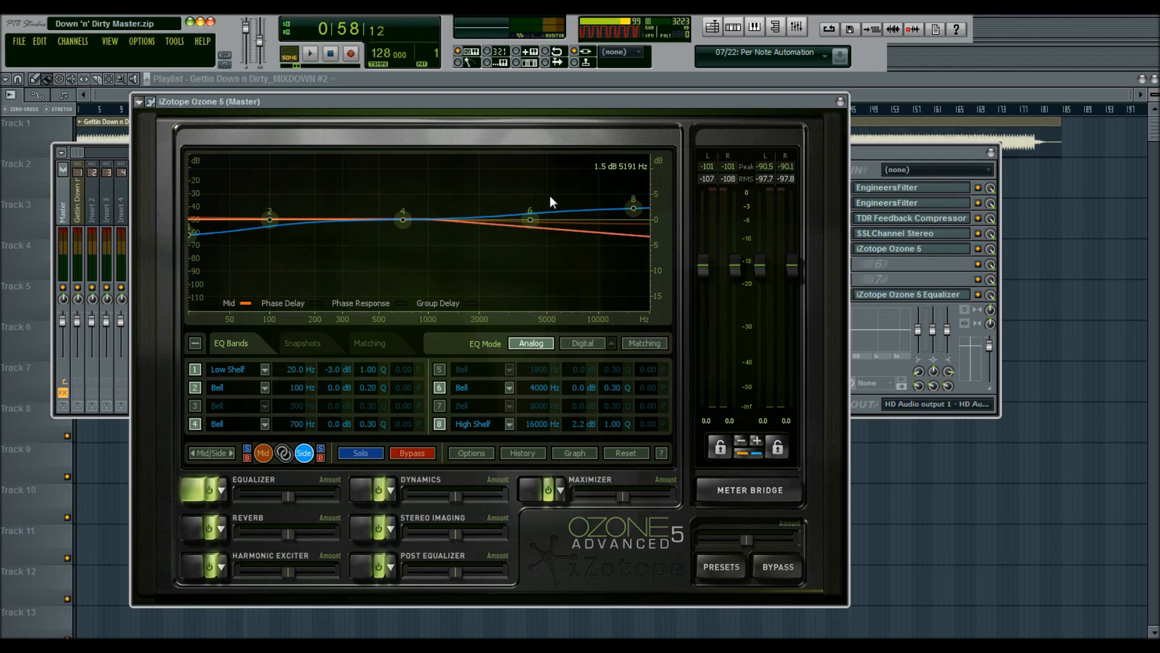
Step: Play the song and set the Maximizer threshold to about -6.4 dB, then stop playback
click(310, 56)
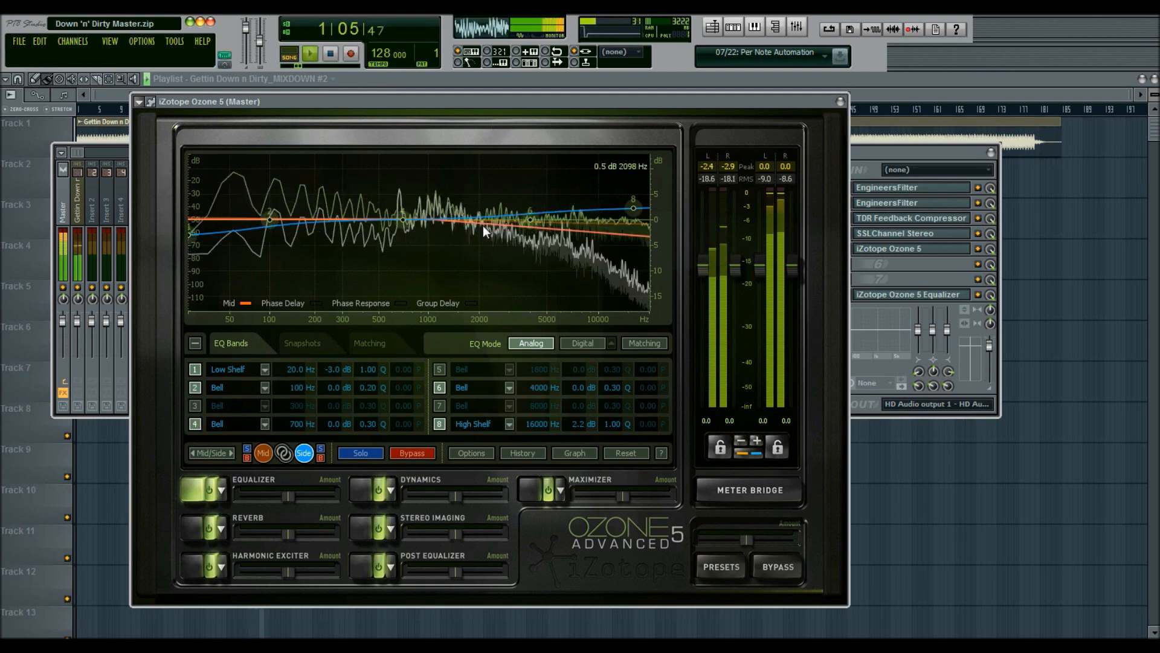
click(531, 484)
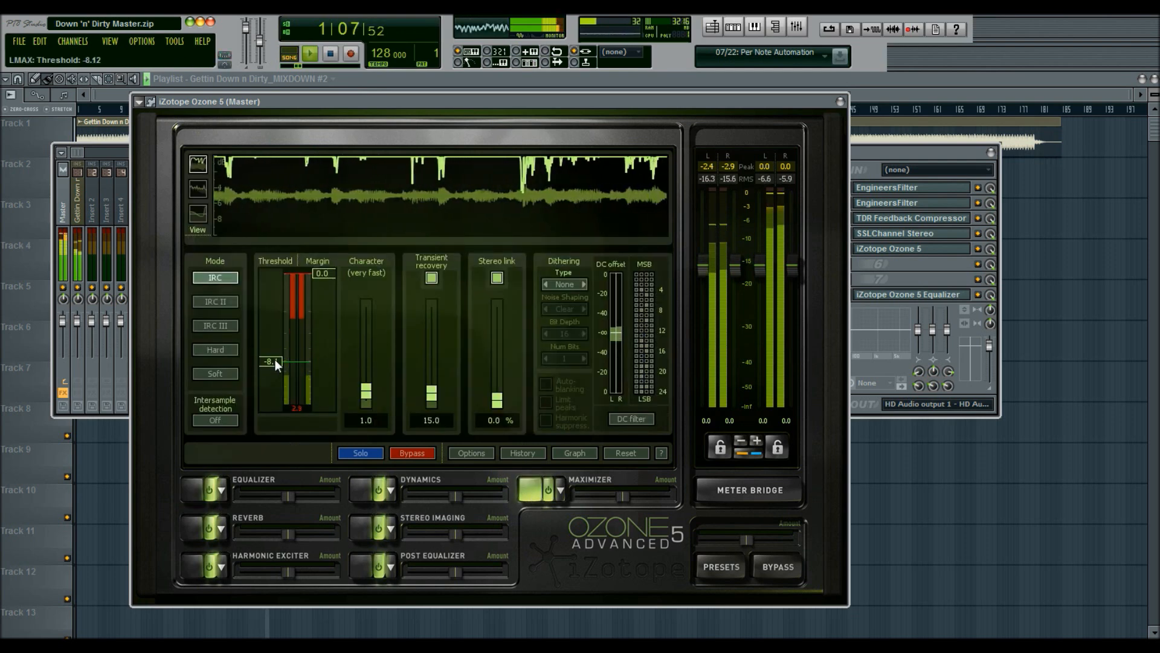
drag(275, 356, 277, 349)
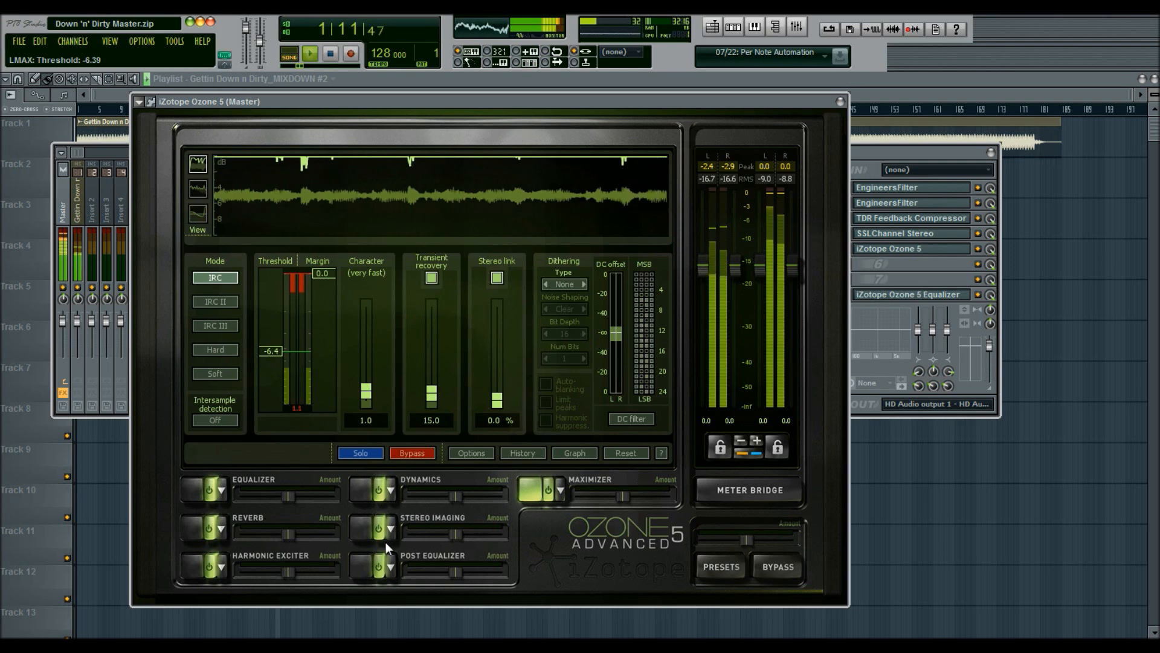
click(361, 562)
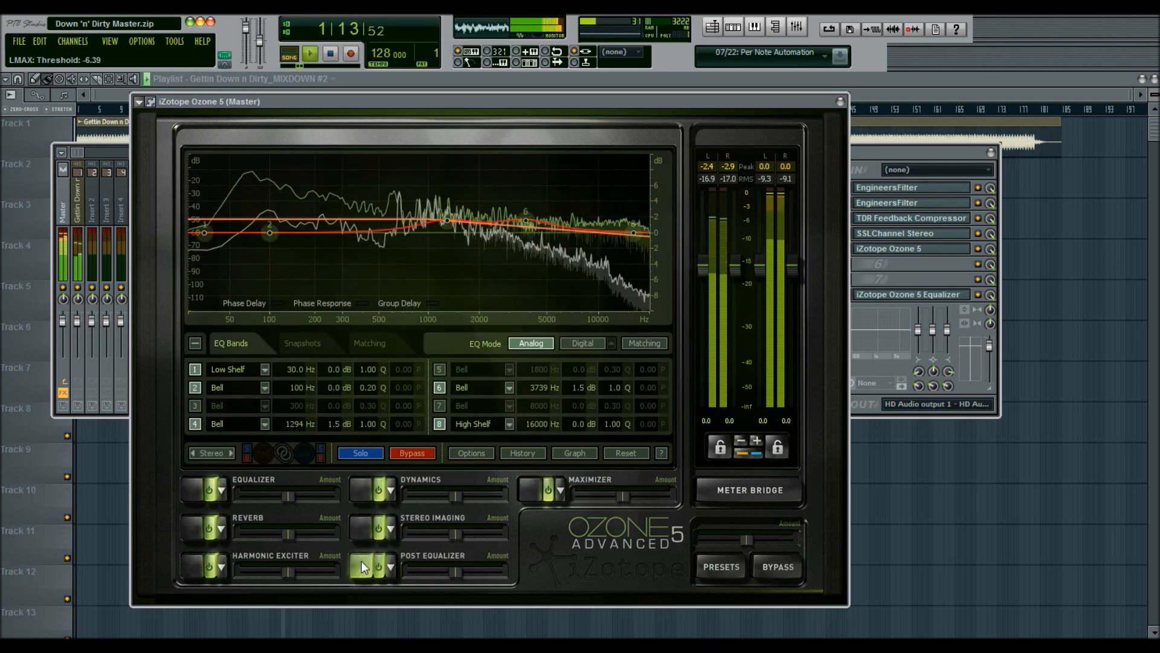
click(184, 488)
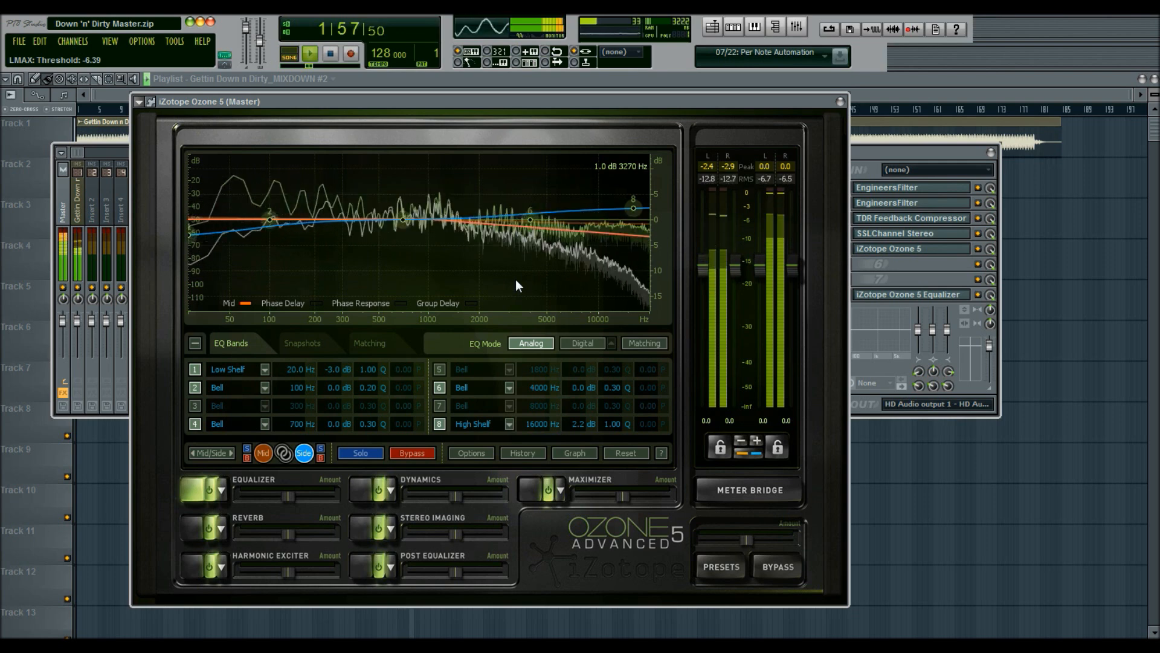
key(space)
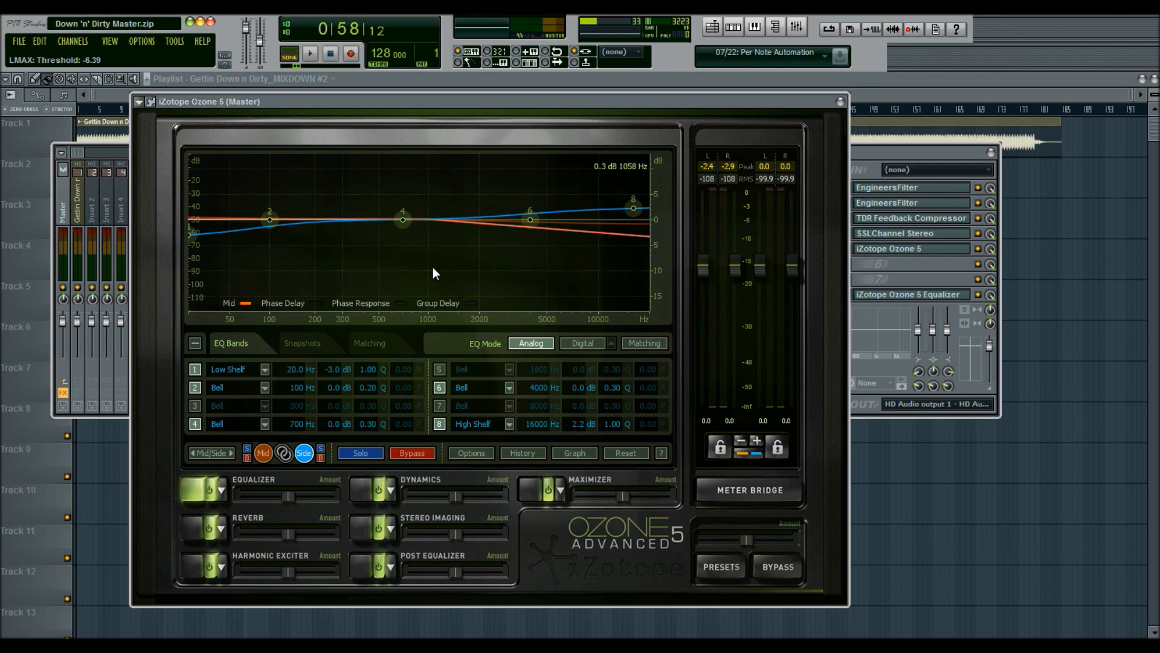
Step: Select the Mid channel and set its Low Shelf gain to 0.6 dB
click(261, 452)
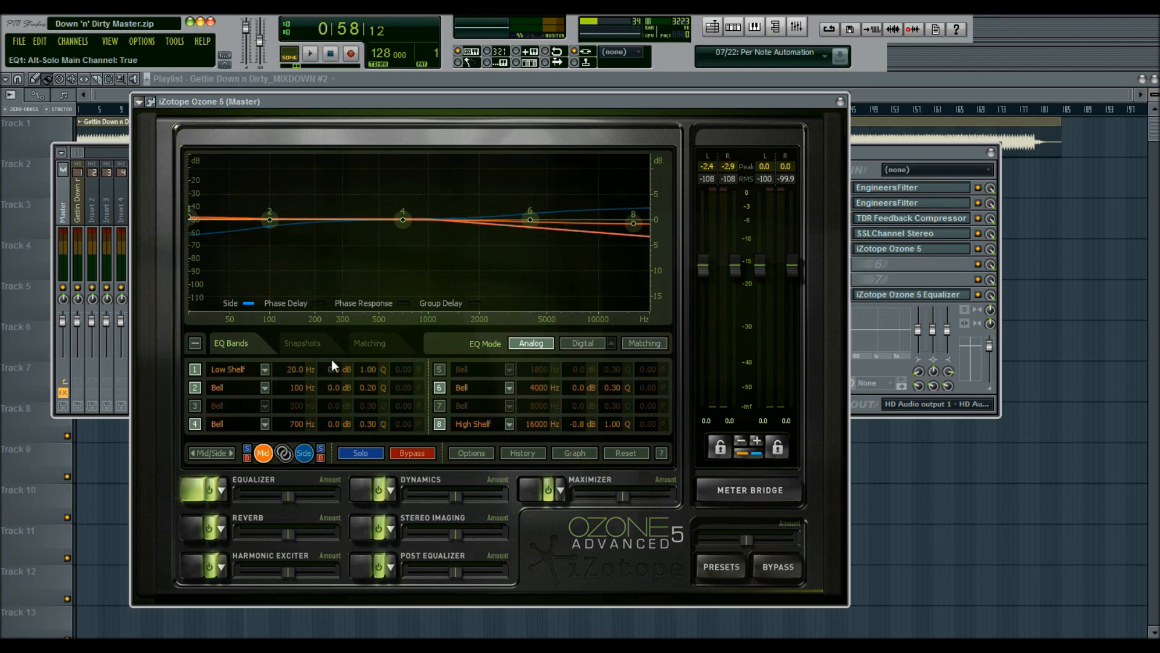
double_click(334, 376)
text(.6)
key(Return)
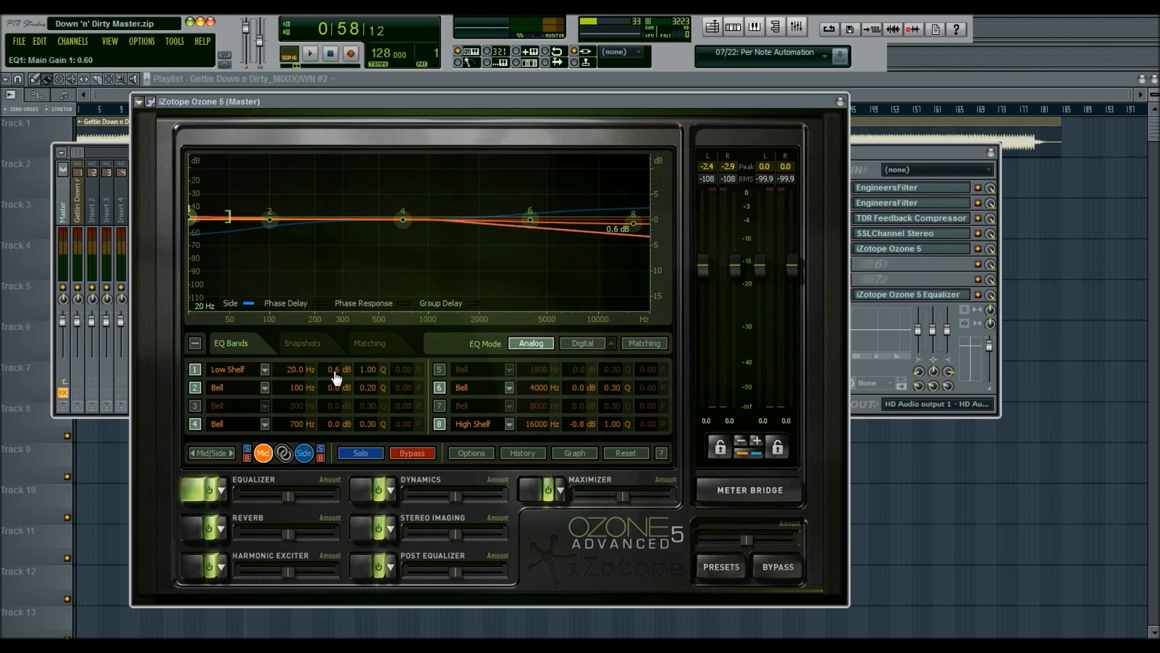
Step: Compare the Side and Mid equalizer curves
click(304, 453)
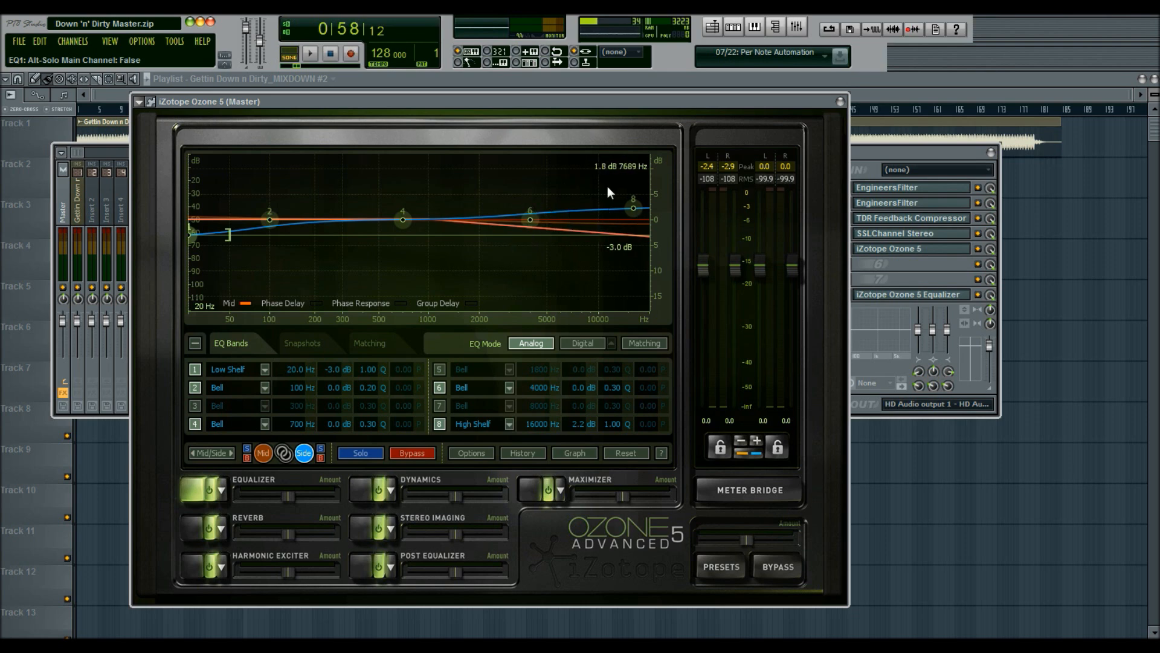
click(264, 452)
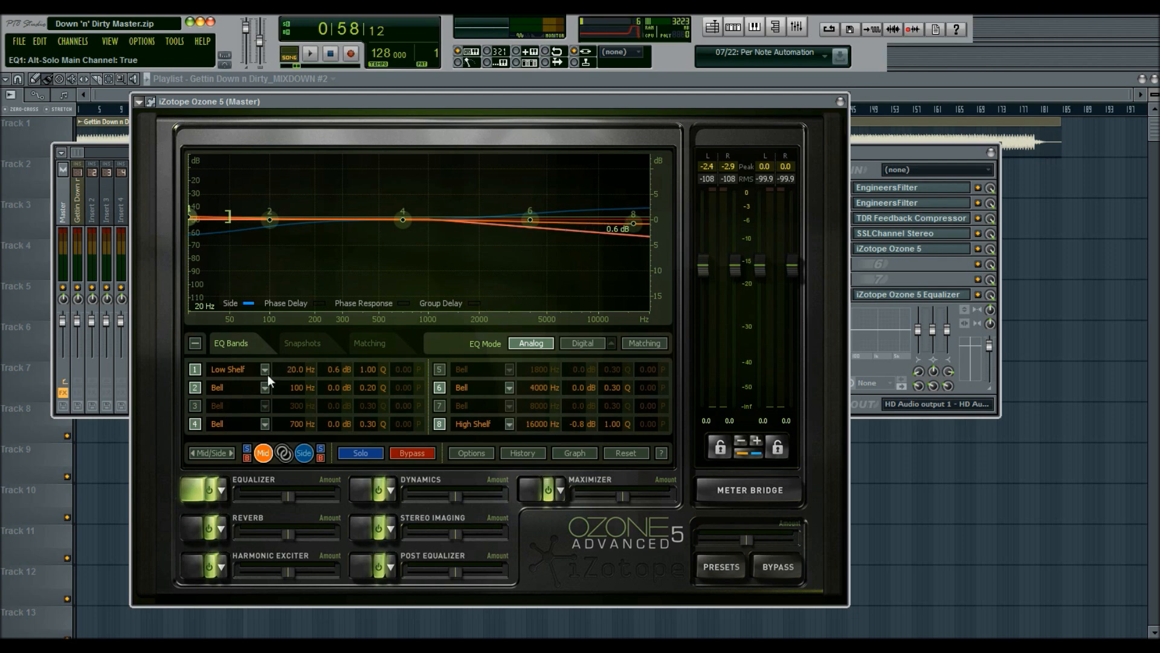
click(304, 452)
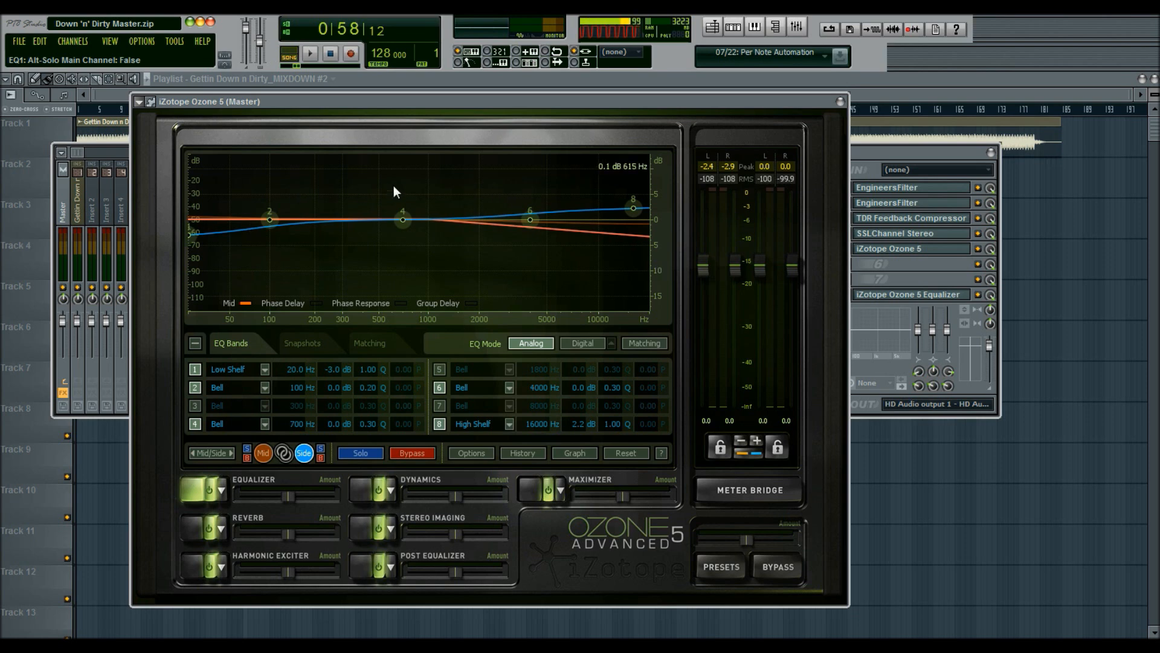
Step: In the Stereo Imaging module, set Band 1 width to -12.5 %
click(357, 521)
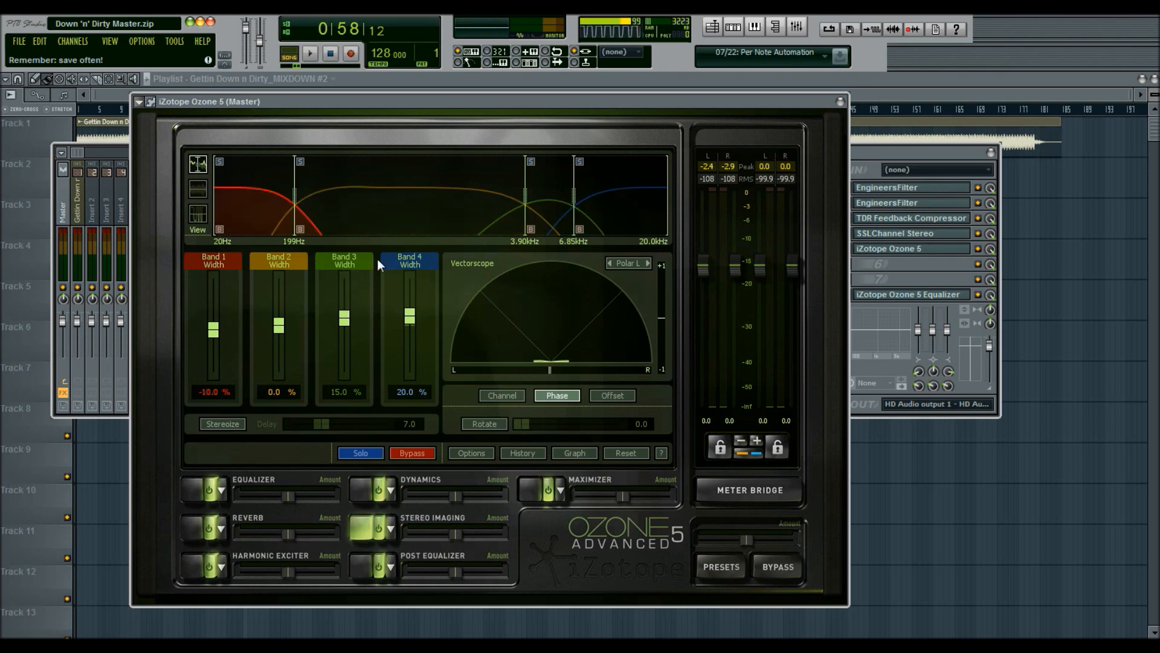
click(330, 53)
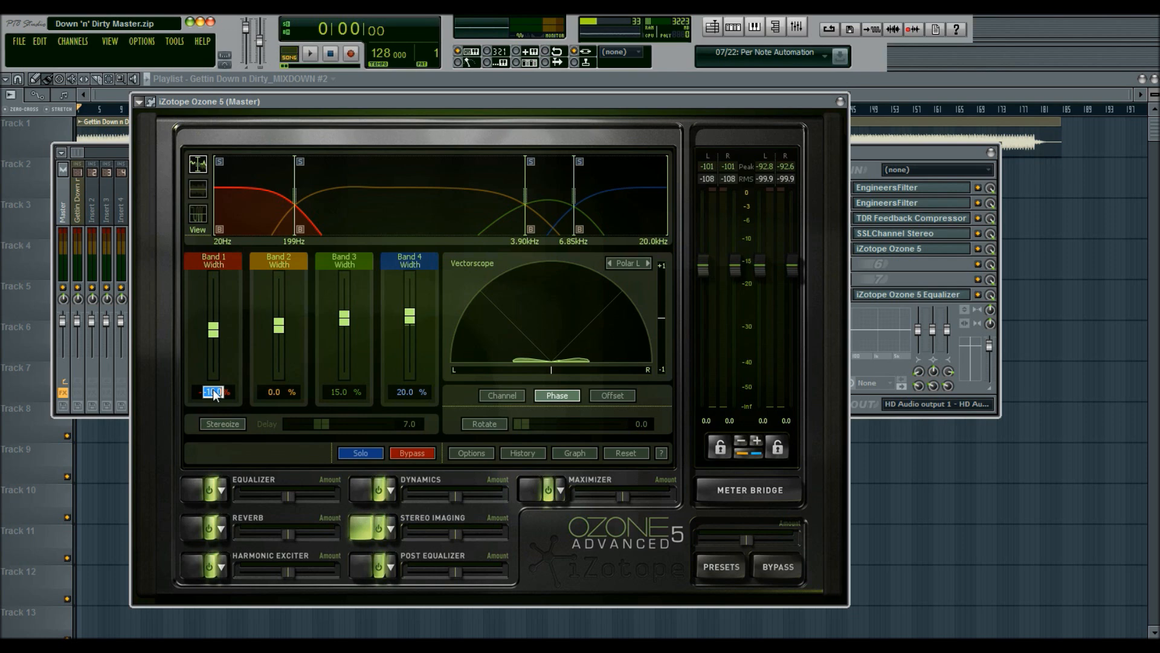
text(-12.5)
key(Return)
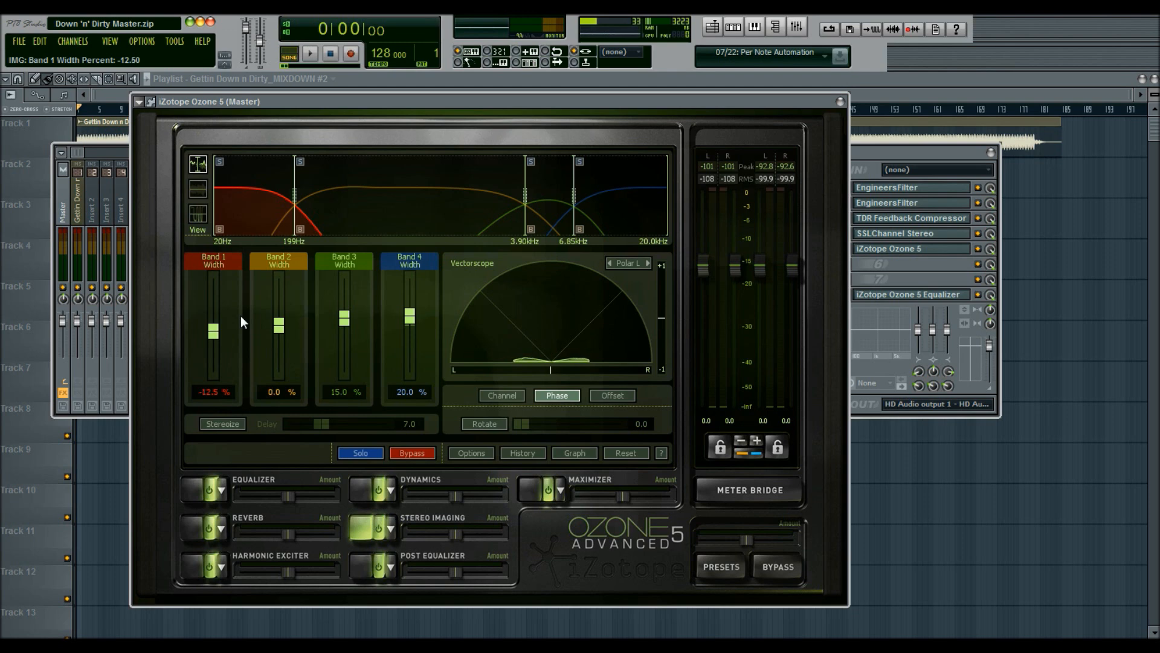
Step: Play the song to audition the Ozone settings, then close the Ozone window
click(195, 486)
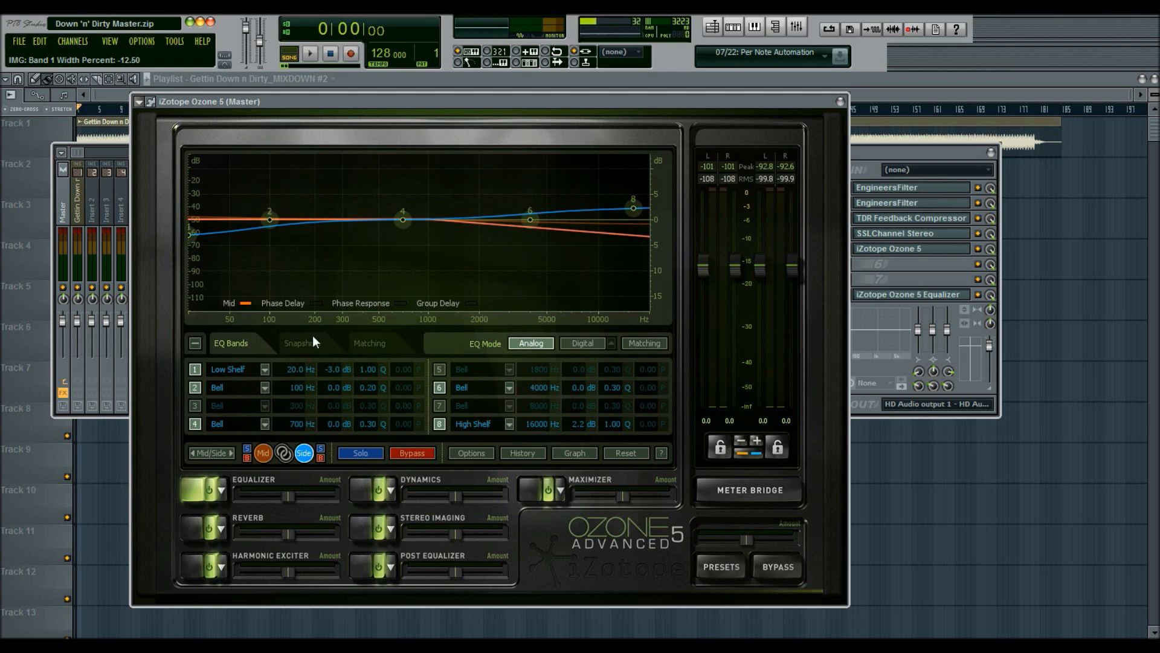
click(365, 528)
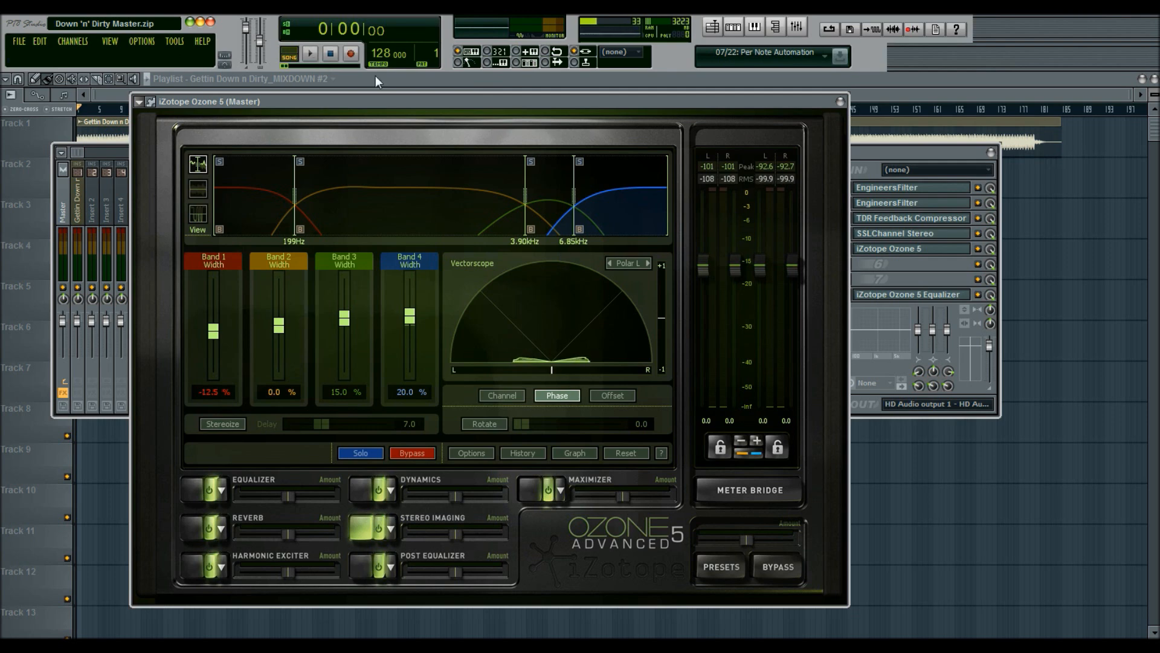
click(316, 60)
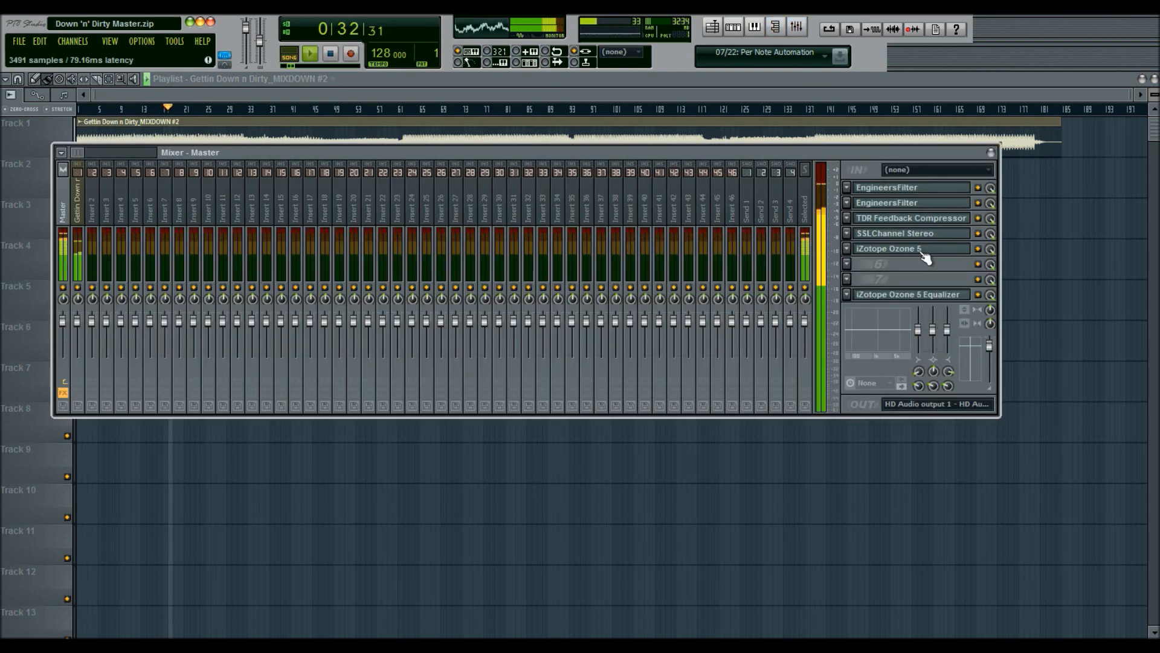
click(906, 248)
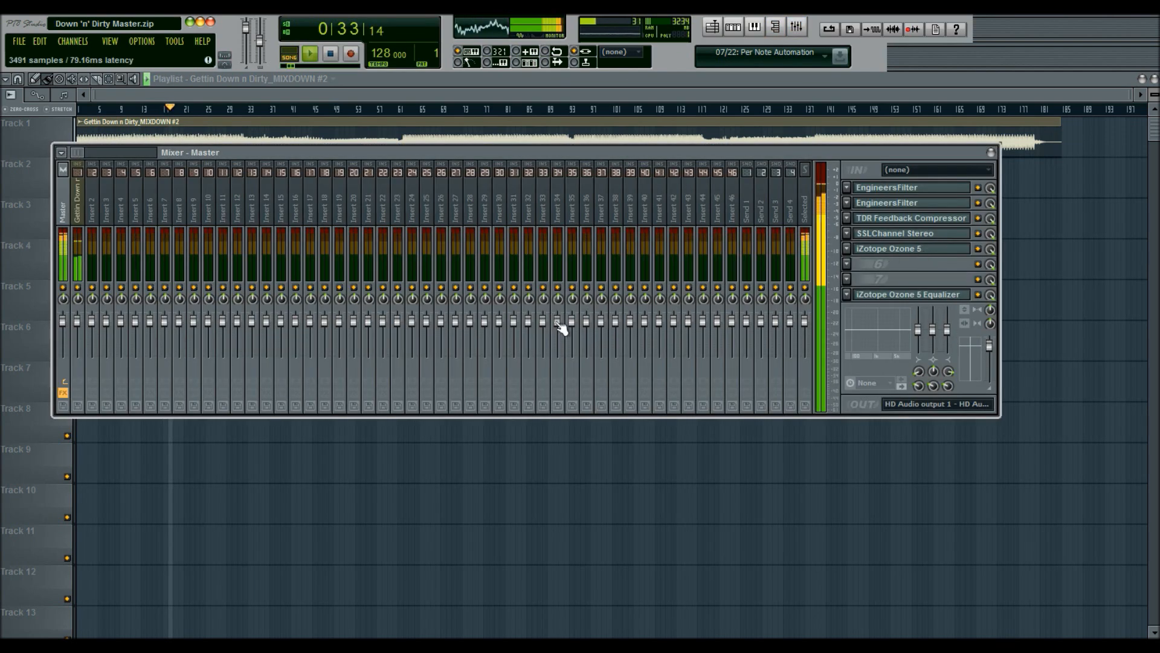
key(space)
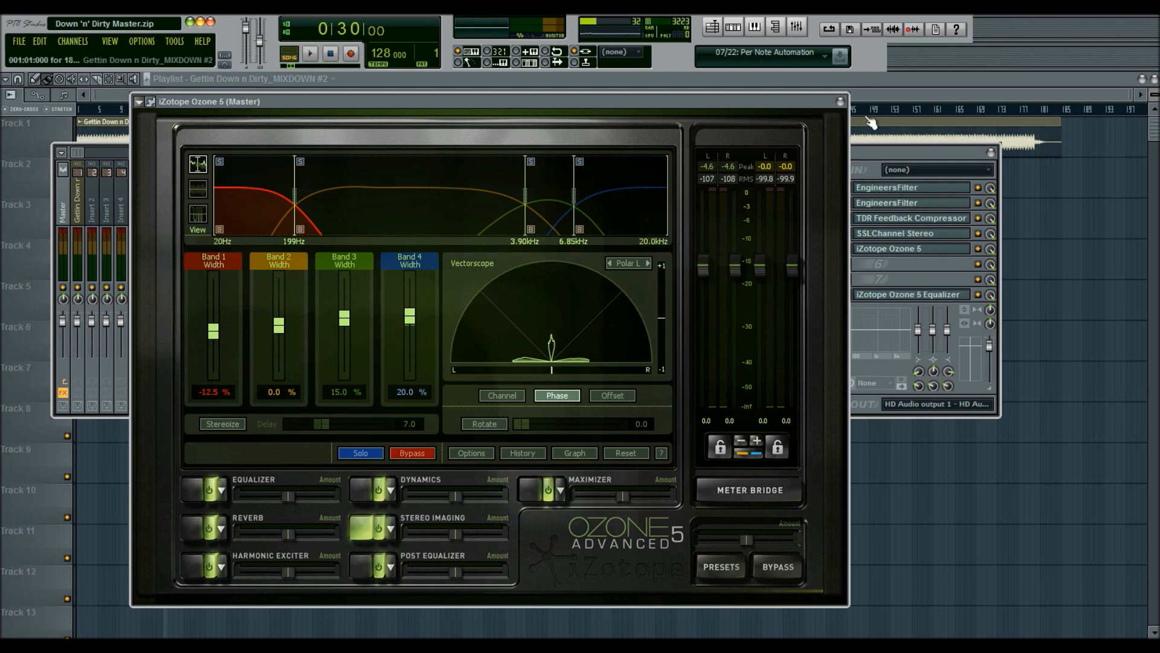
click(840, 102)
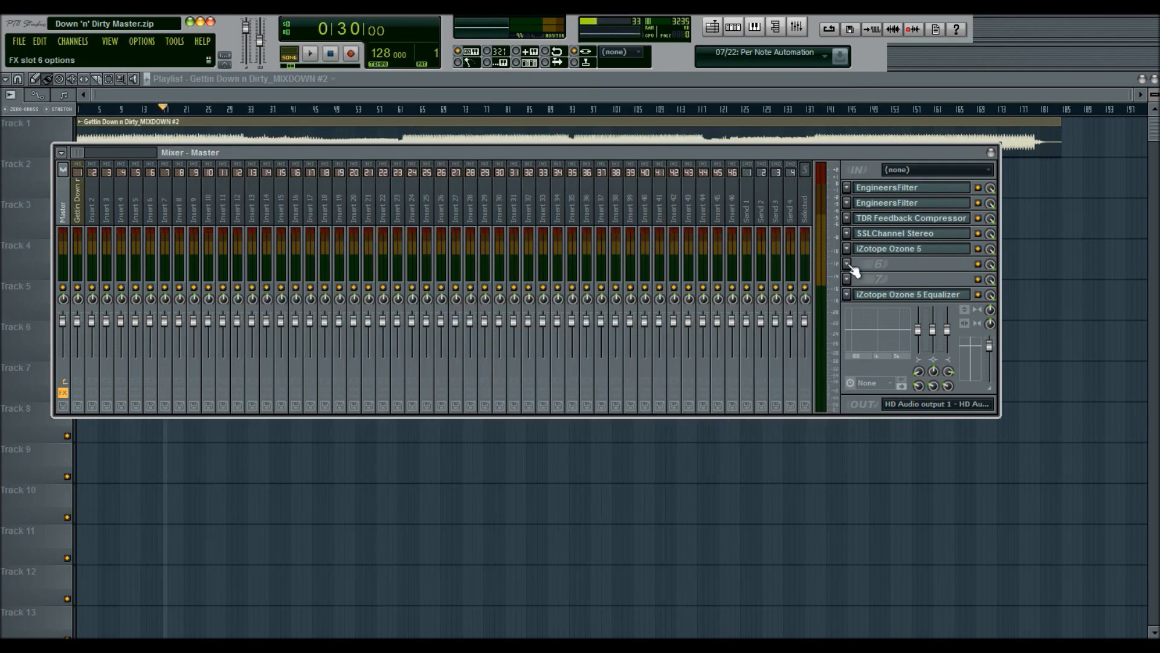
Step: Insert Fruity Stereo Enhancer into the master channel's sixth effect slot
click(847, 264)
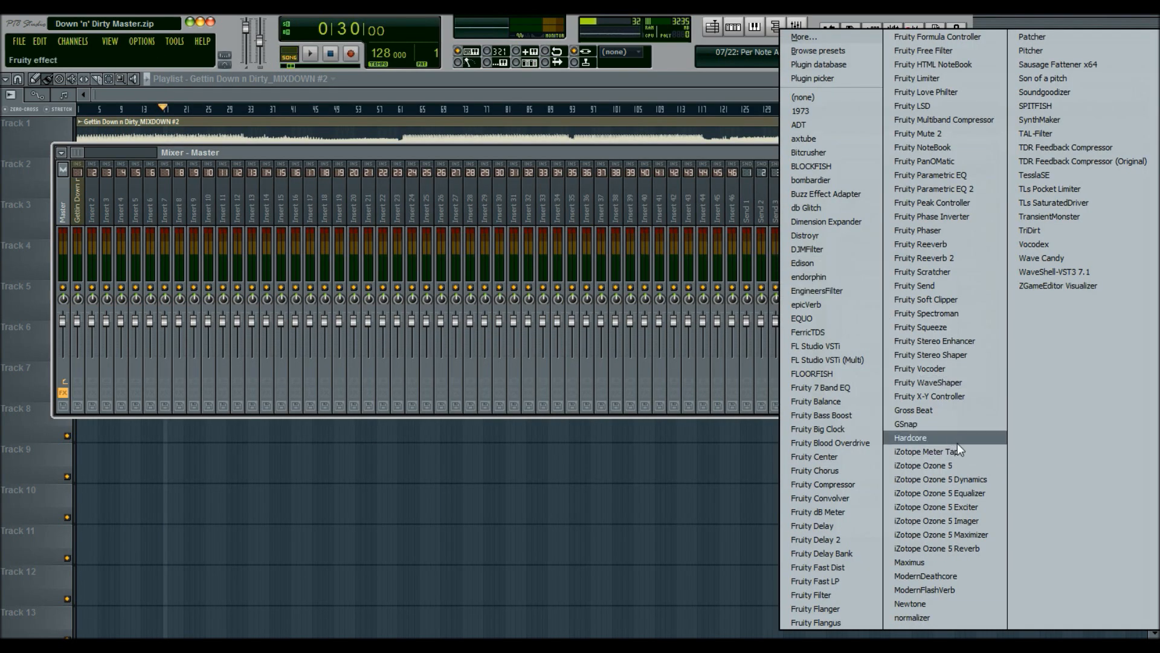
click(969, 340)
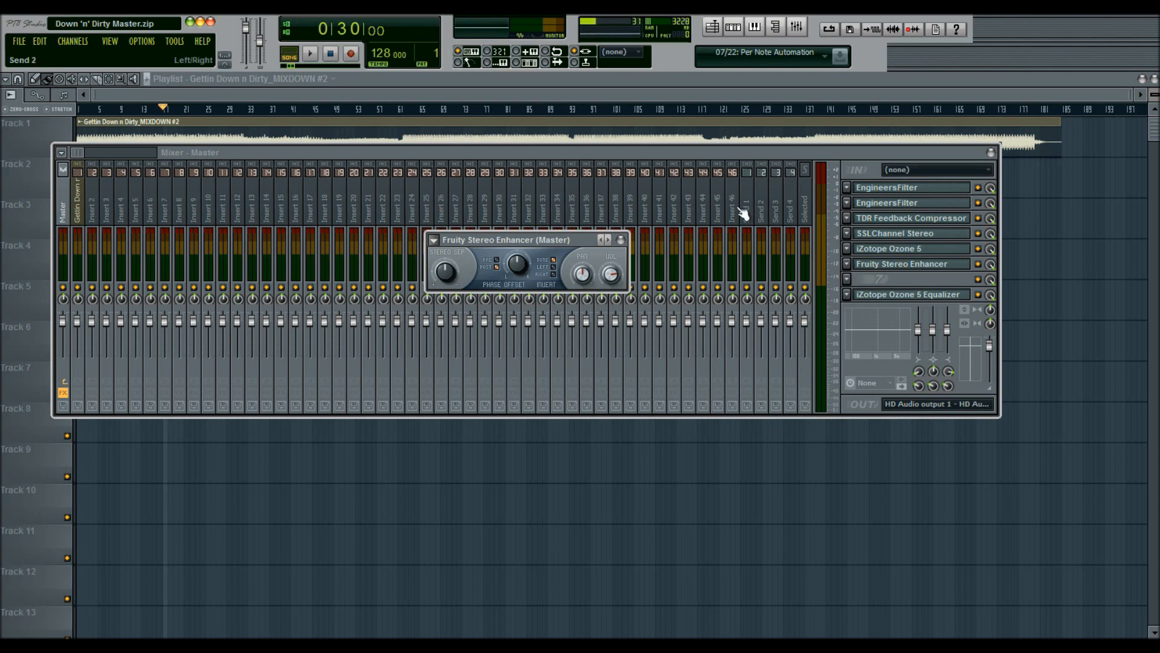
click(835, 236)
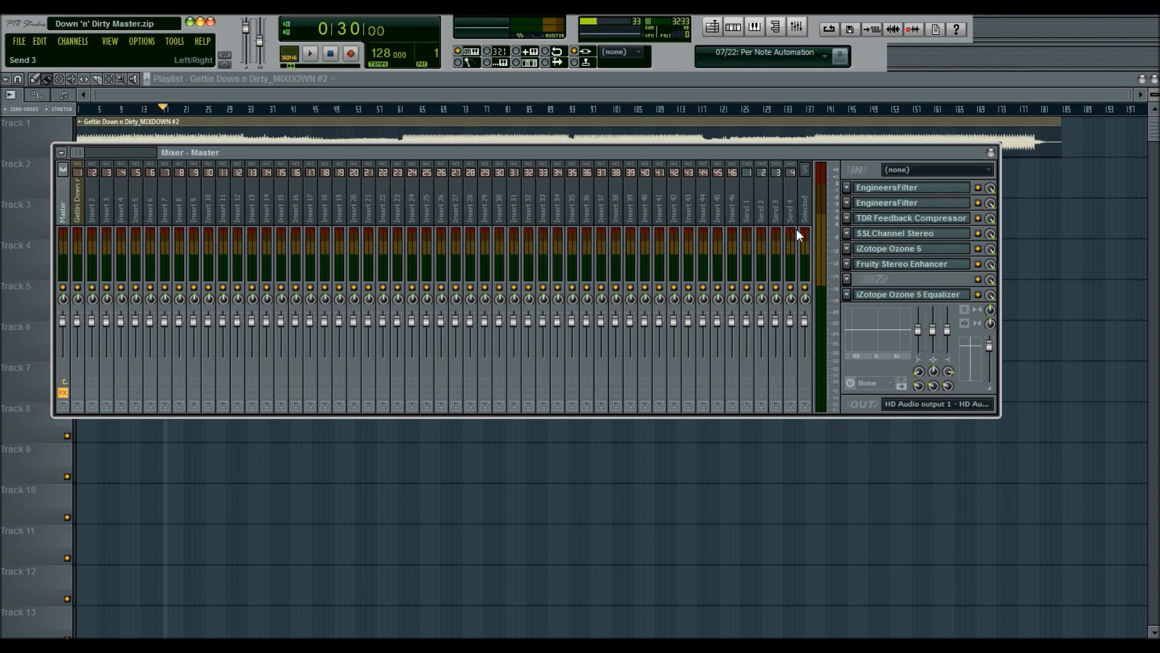
Step: Bypass the iZotope Ozone 5 slot, open Stereo Enhancer and play the song from 0:30
click(977, 248)
click(914, 270)
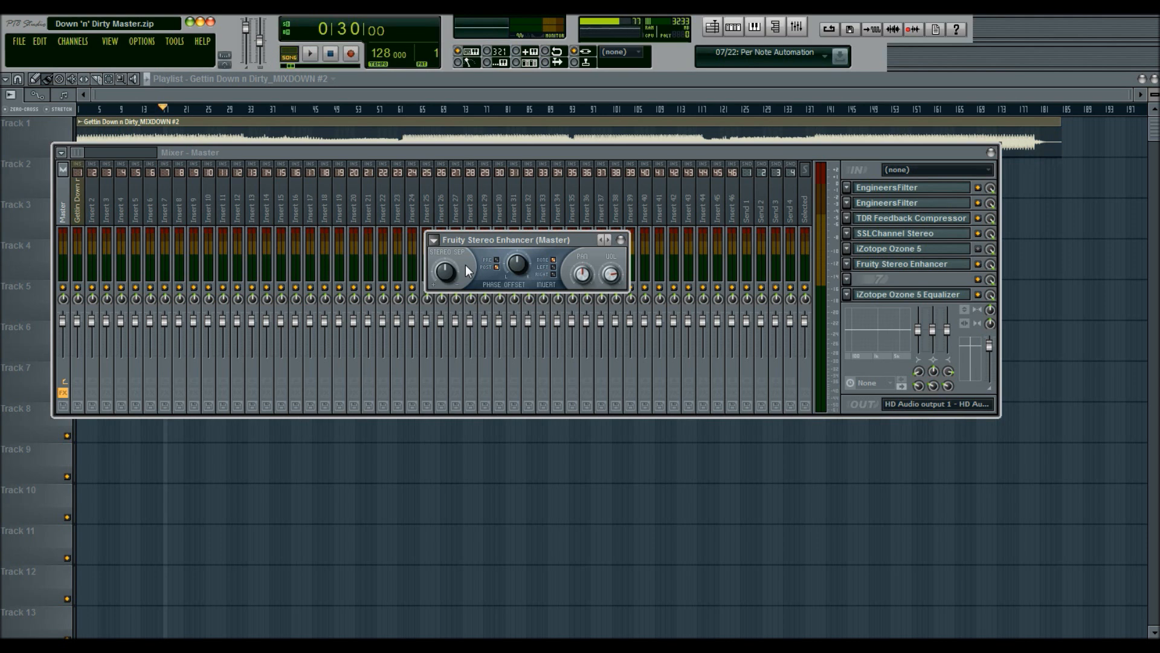
key(space)
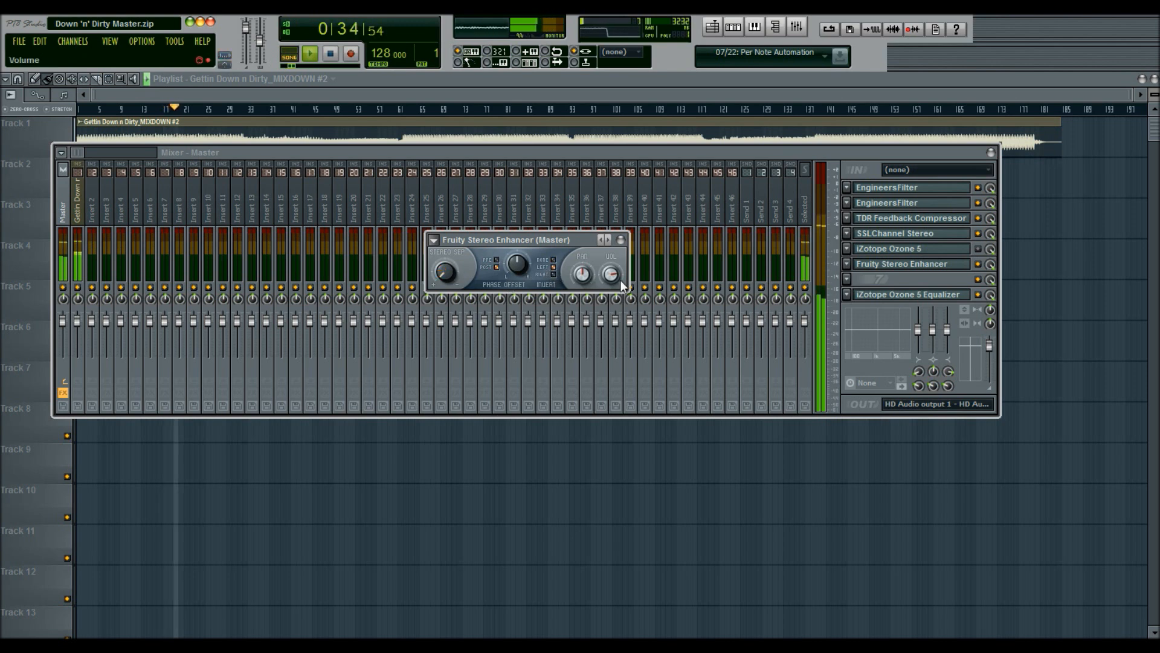
click(331, 54)
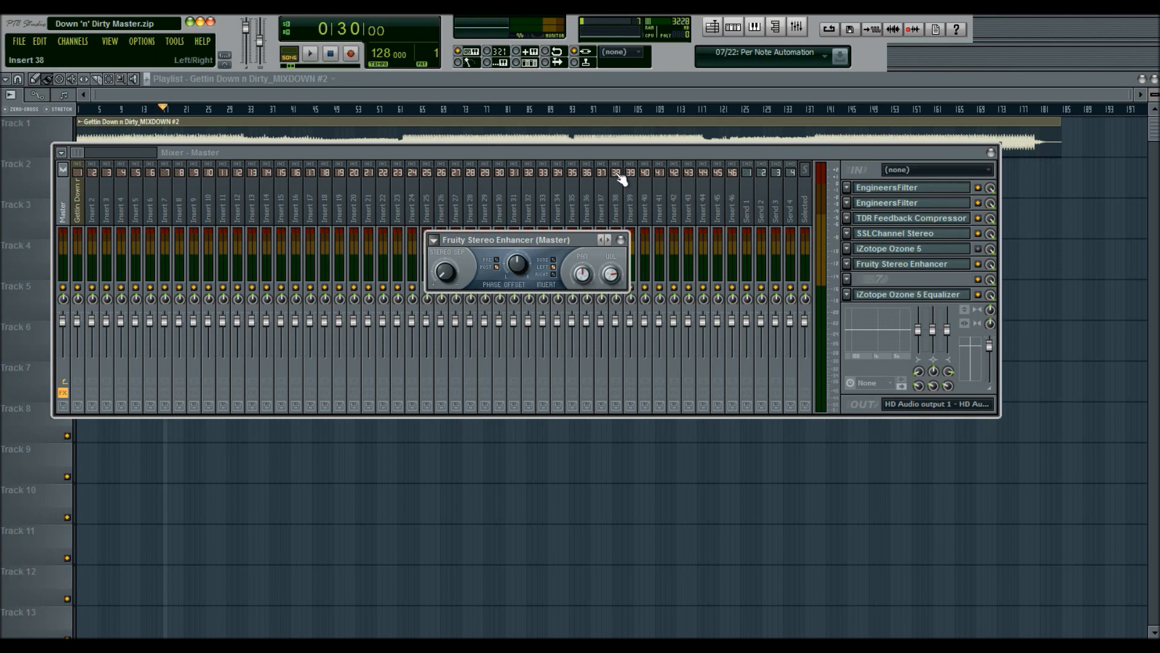
click(308, 53)
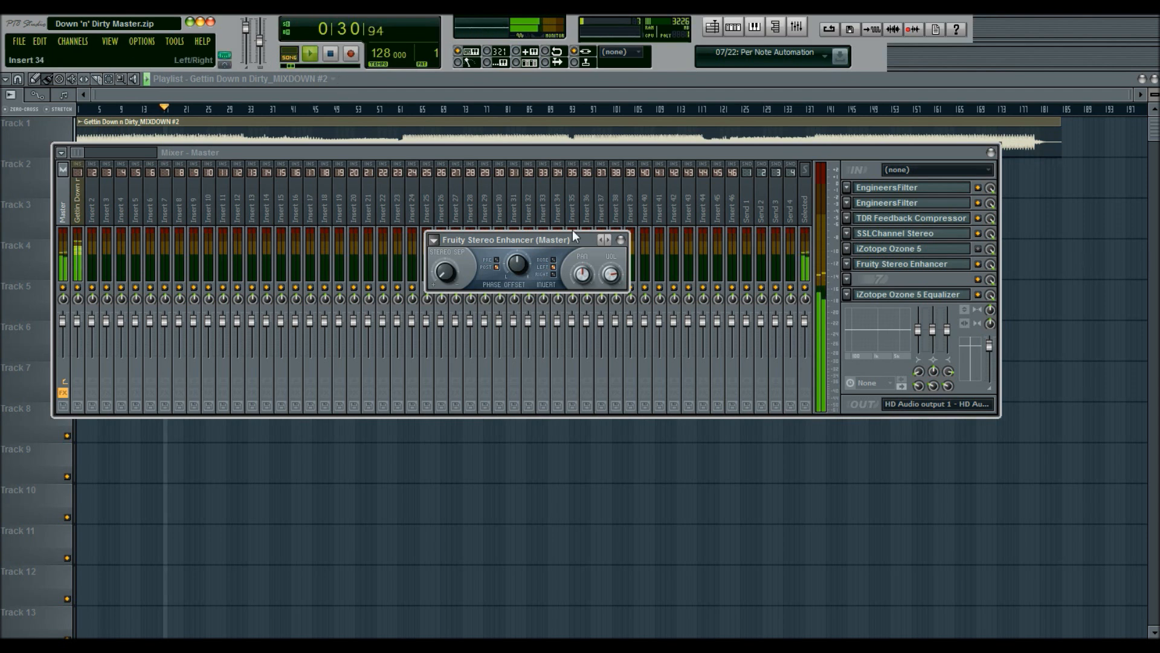
Step: Adjust the master channel's mixer knob and restart playback from 0:30
drag(988, 308, 988, 260)
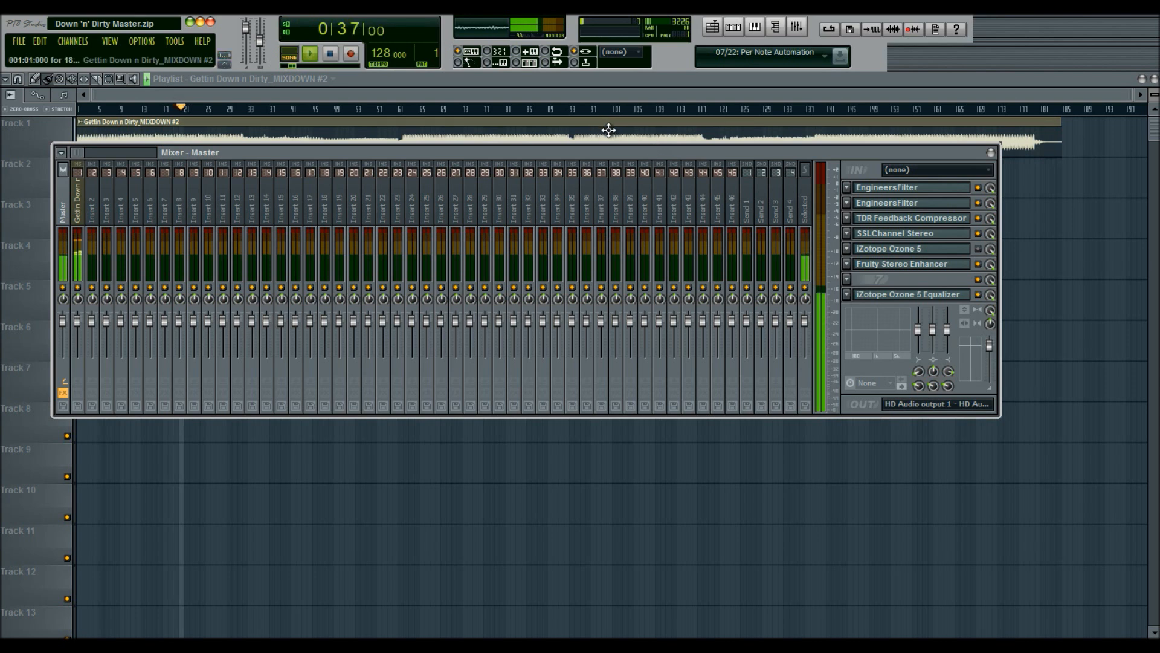
click(330, 56)
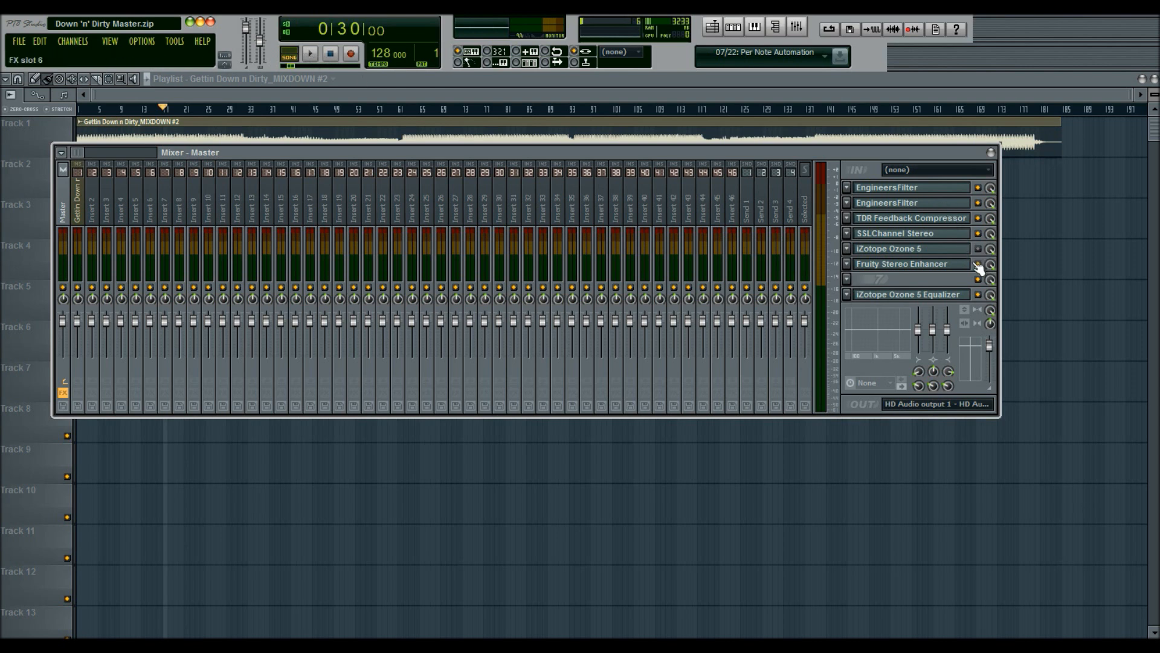
click(310, 53)
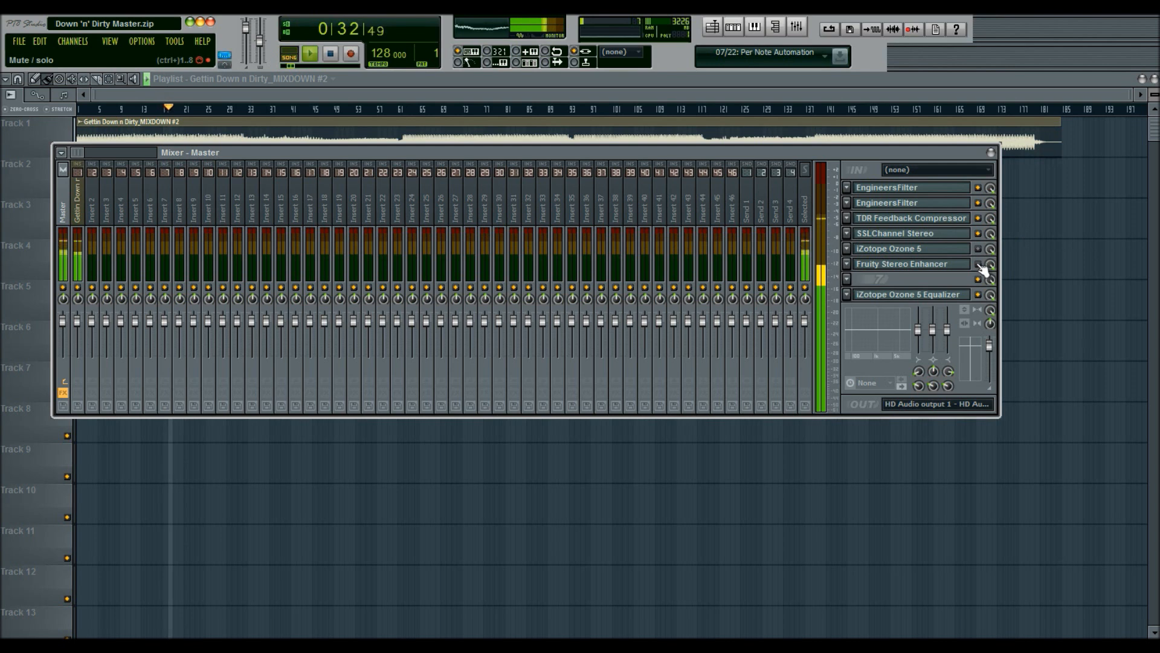
Step: In Stereo Enhancer, switch the phase offset side, nudge the phase offset knob and enable phase inversion
click(930, 268)
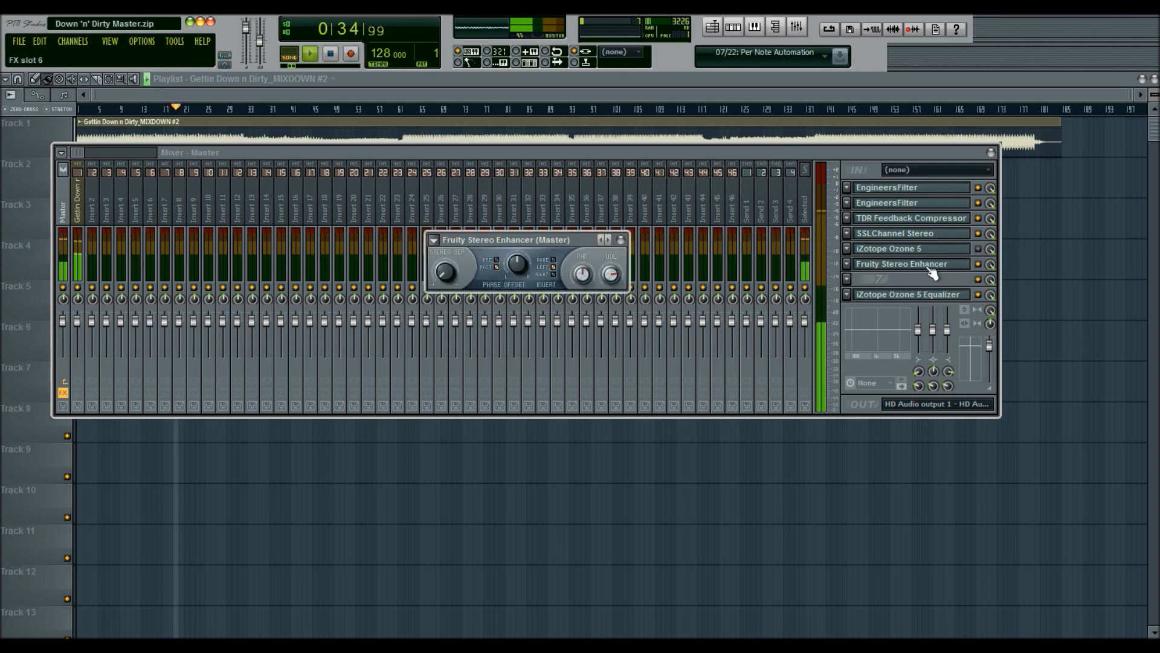
click(497, 259)
mouse_move(522, 269)
mouse_down()
mouse_move(502, 249)
mouse_move(520, 262)
mouse_up()
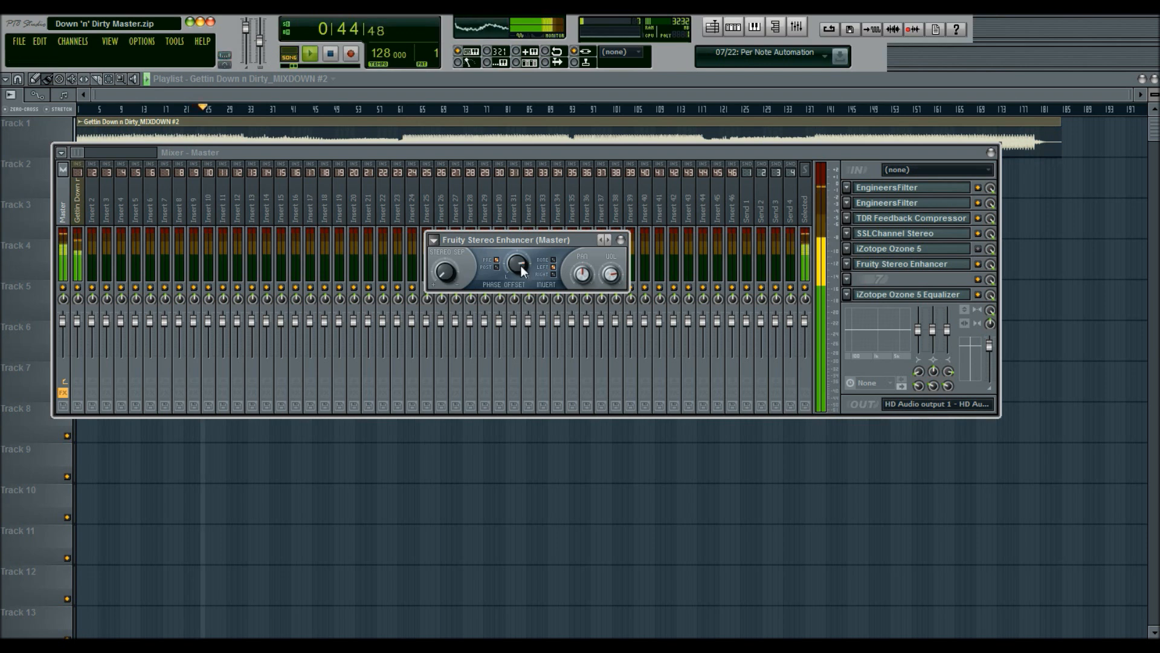
click(554, 275)
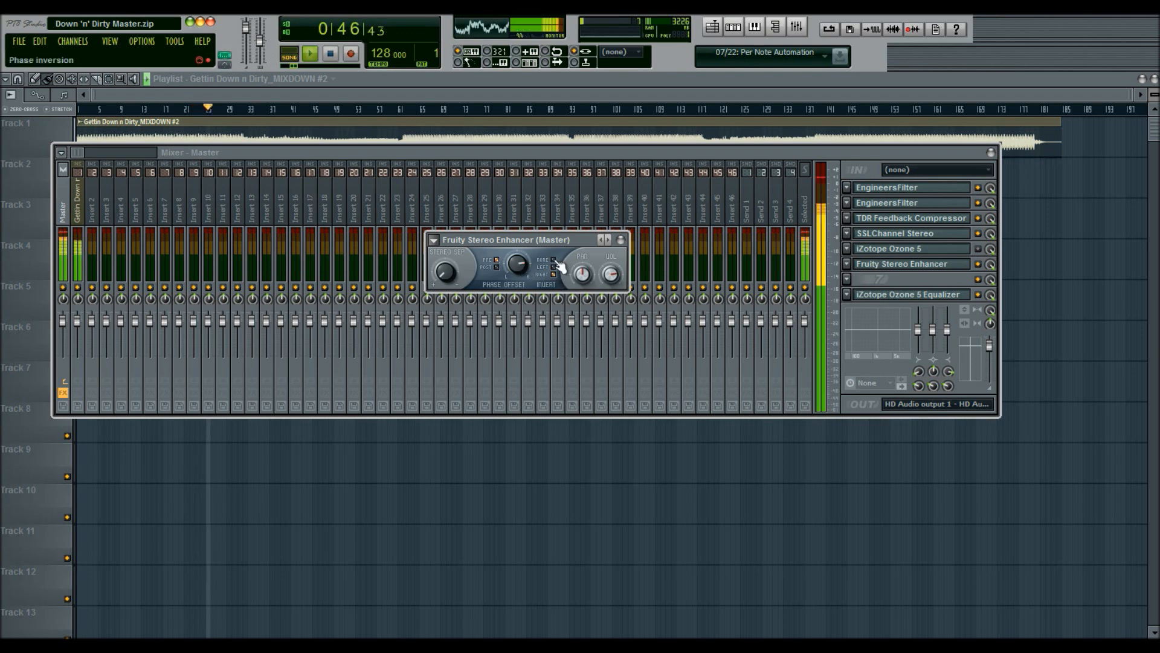
Step: Restart playback and toggle the Stereo Enhancer slot on and off to compare the sound
key(space)
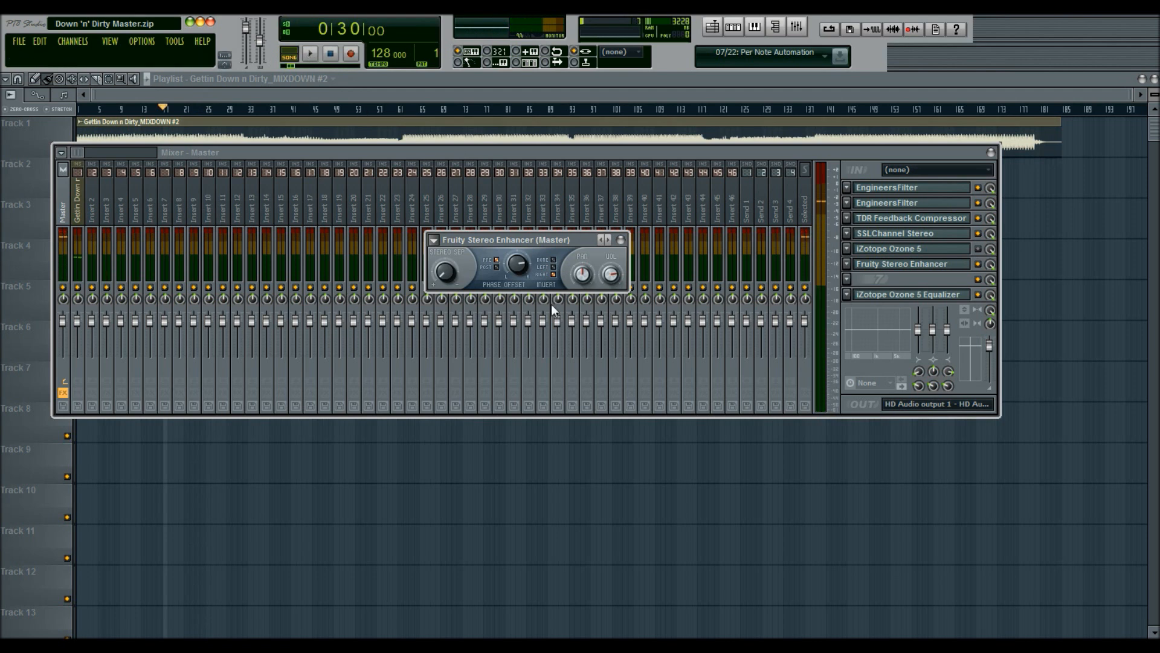
key(space)
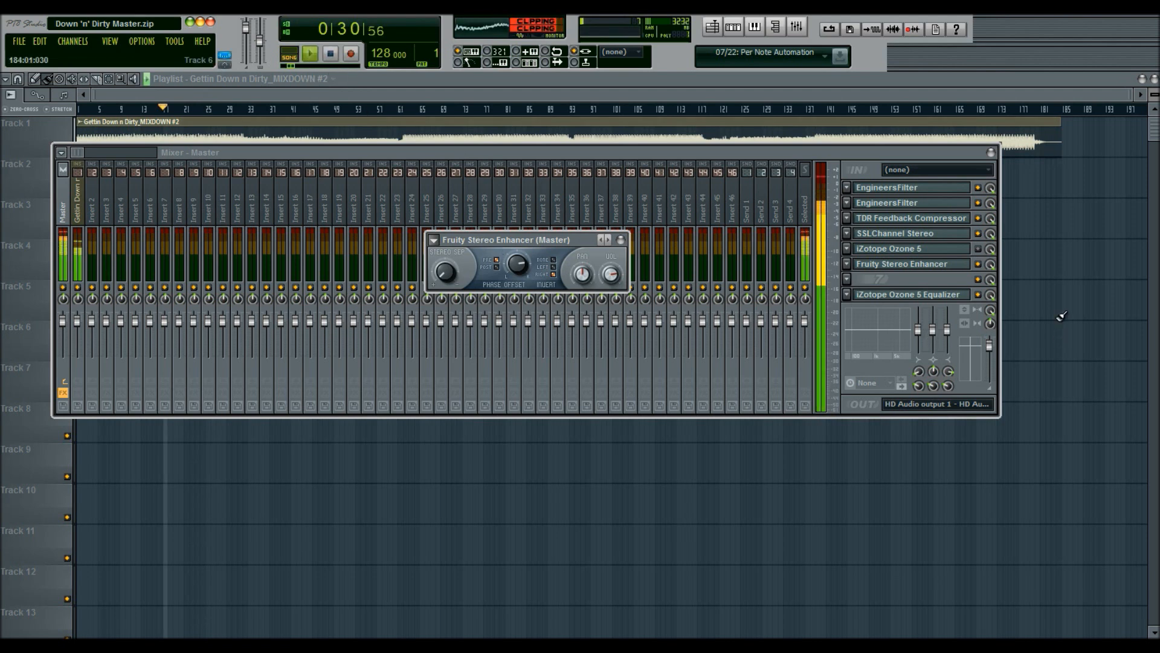
click(980, 264)
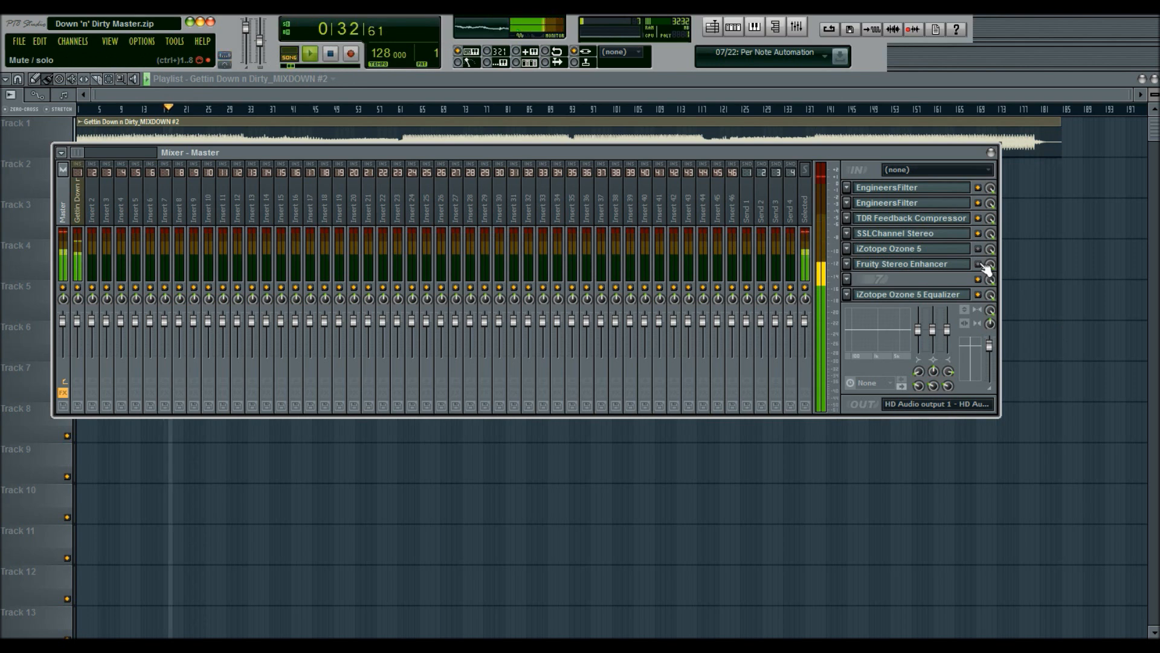
click(911, 264)
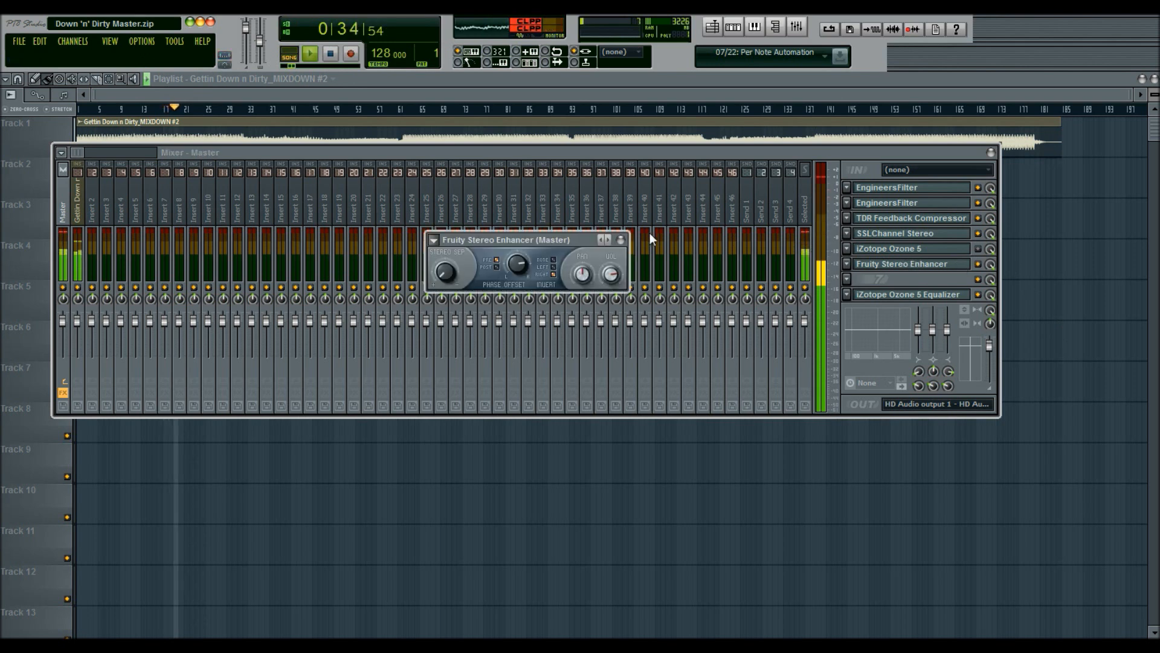
key(space)
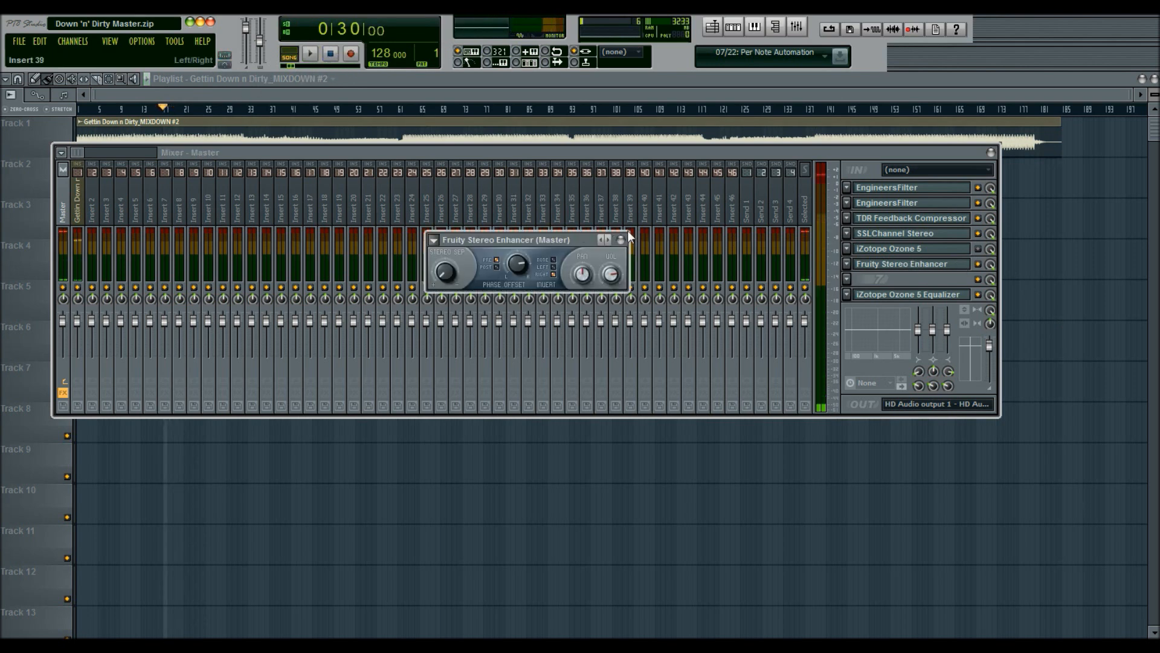
Step: Close Stereo Enhancer, reselect the Master channel and remove the plugin from slot 6
click(623, 238)
click(620, 245)
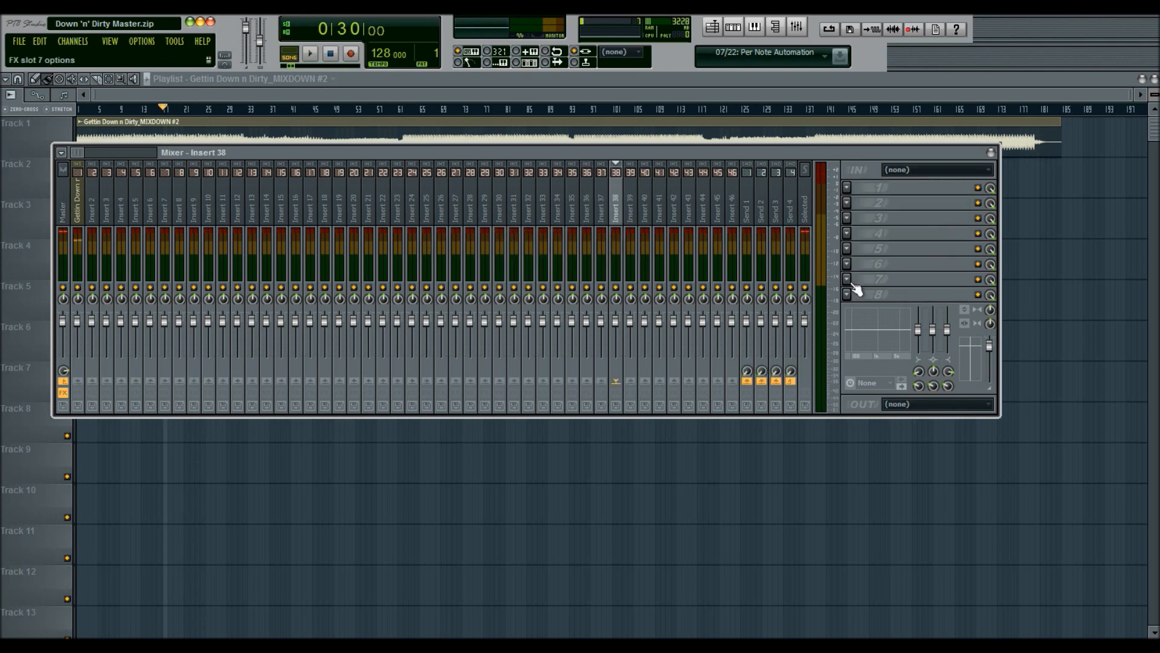
click(44, 215)
click(797, 28)
click(63, 212)
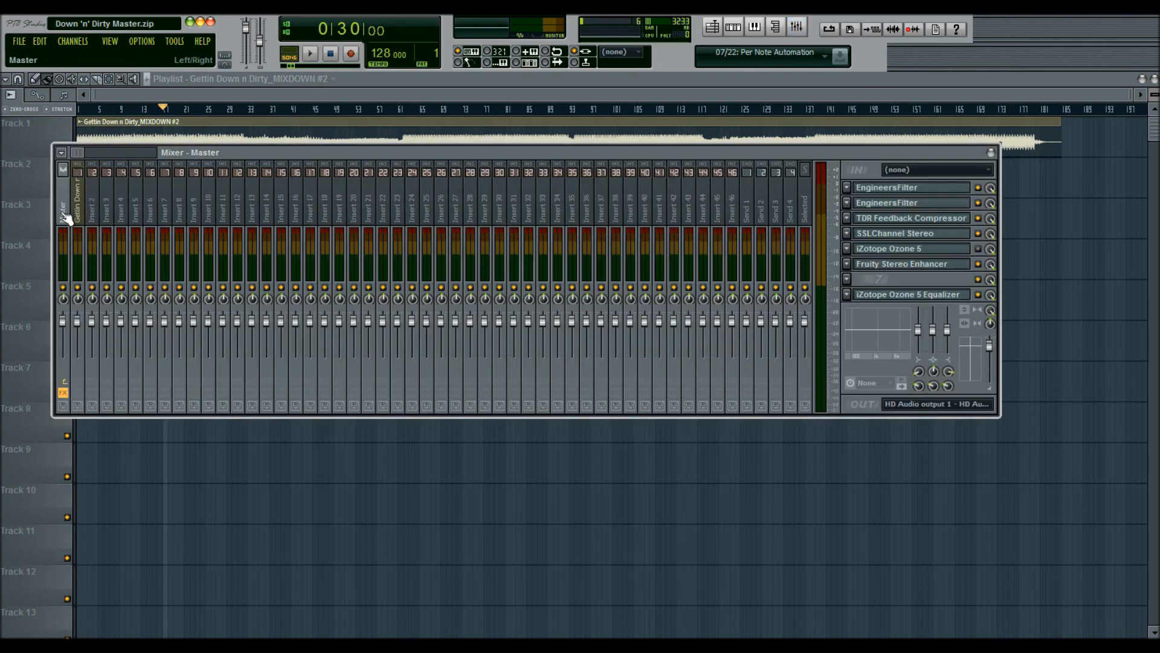
click(848, 264)
mouse_move(857, 282)
click(841, 101)
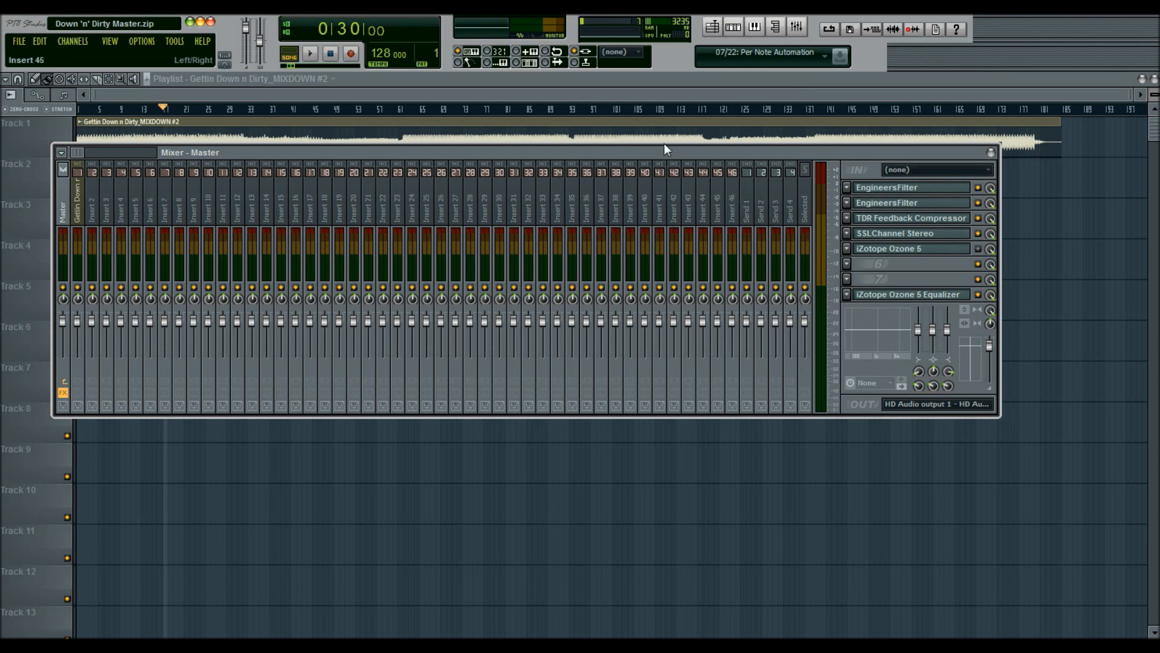
Step: Inspect the mixdown clip's channel settings and the master's slot 6 plugin list
click(571, 90)
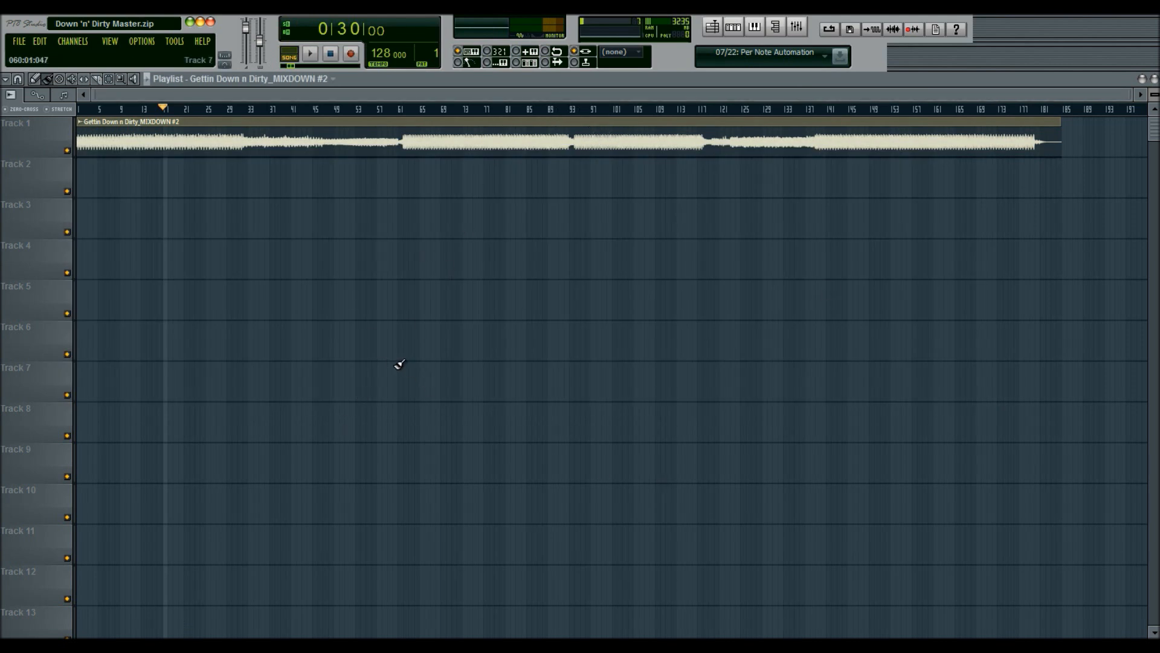
double_click(498, 133)
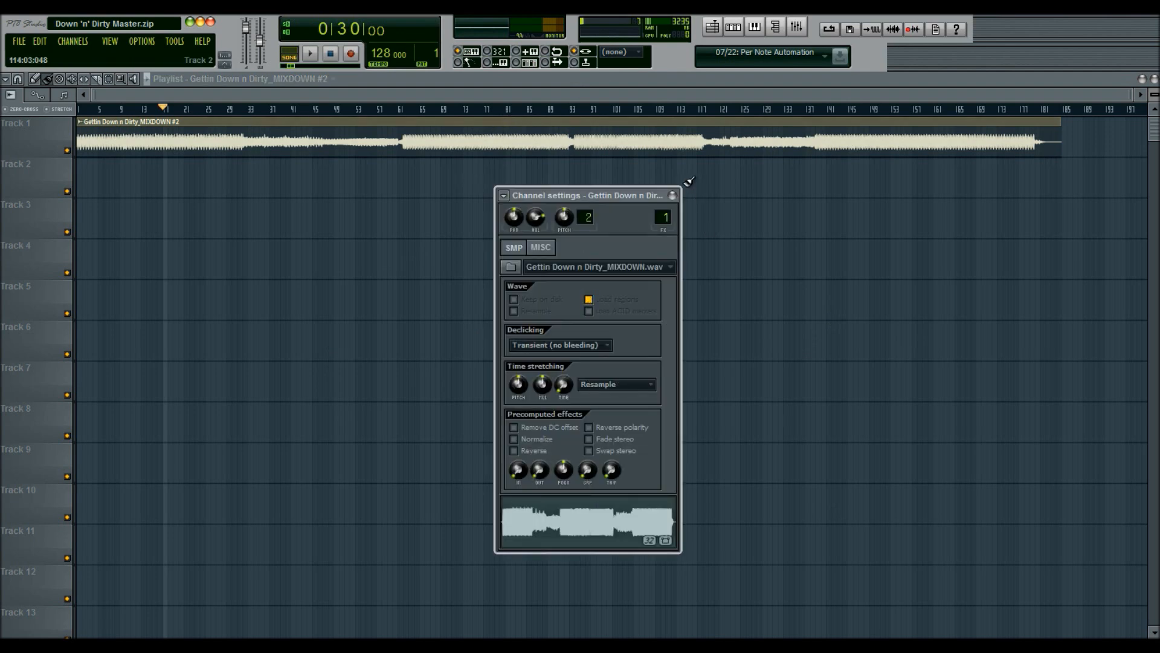
click(673, 195)
click(796, 27)
click(67, 212)
click(78, 211)
click(64, 210)
click(847, 264)
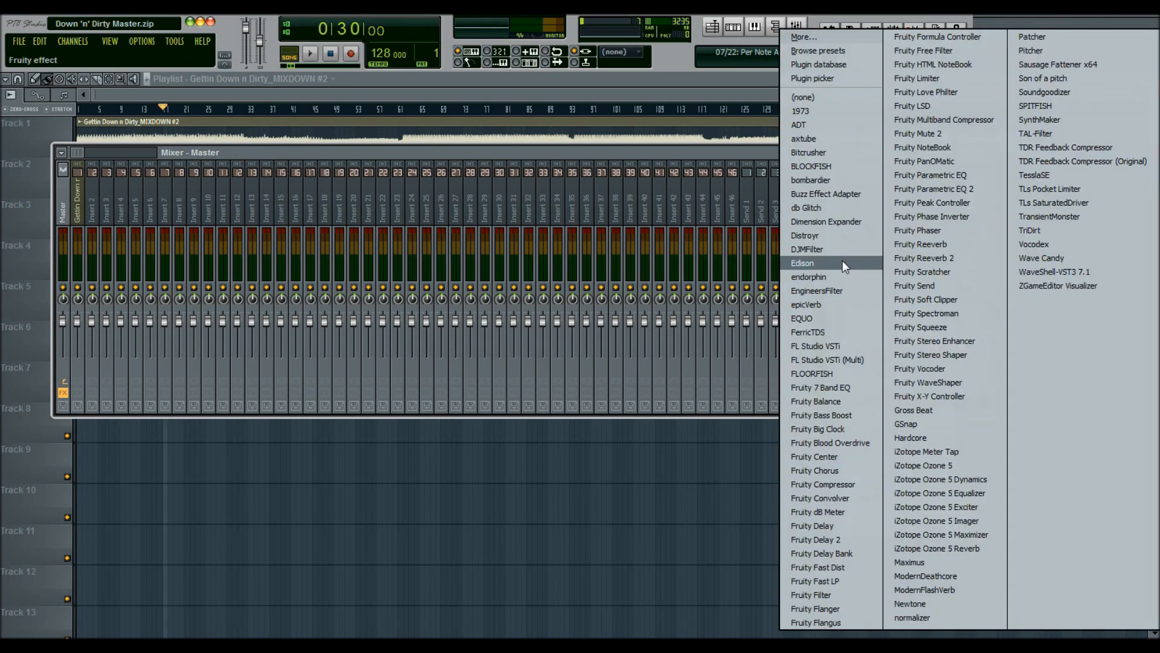
click(682, 151)
Step: Open the mixdown sample in Edison and drag a copy of it onto Track 2
double_click(669, 131)
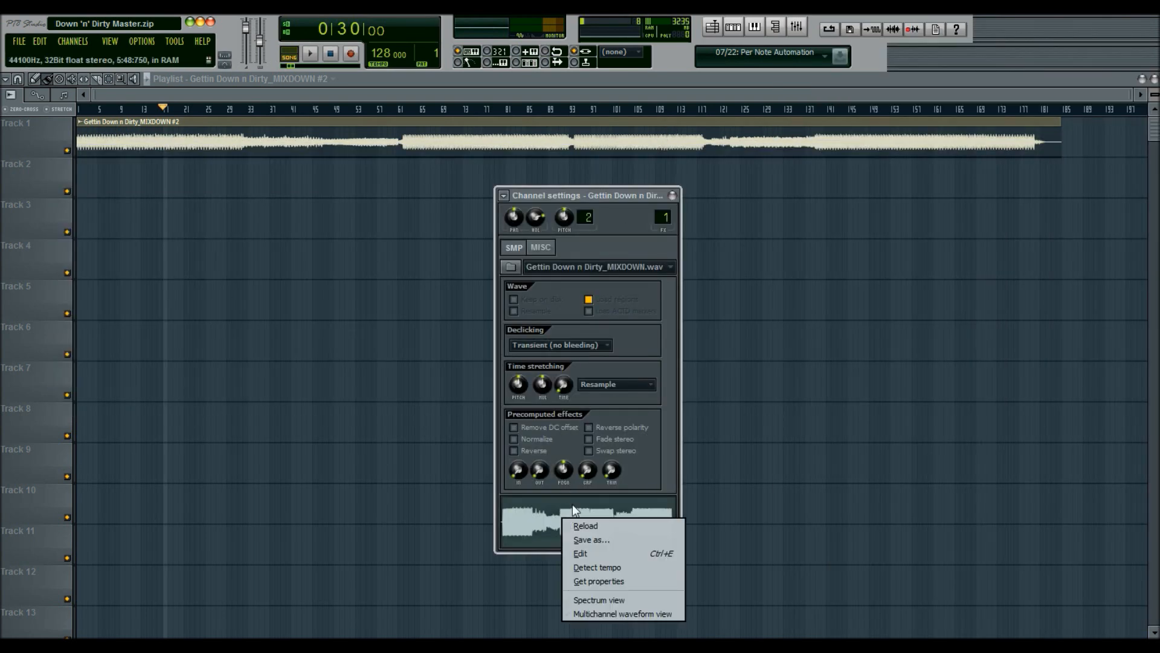
click(599, 555)
drag(907, 302, 201, 187)
drag(321, 190, 109, 171)
Step: Enable Reverse polarity in the new Track 2 clip's channel settings
double_click(228, 186)
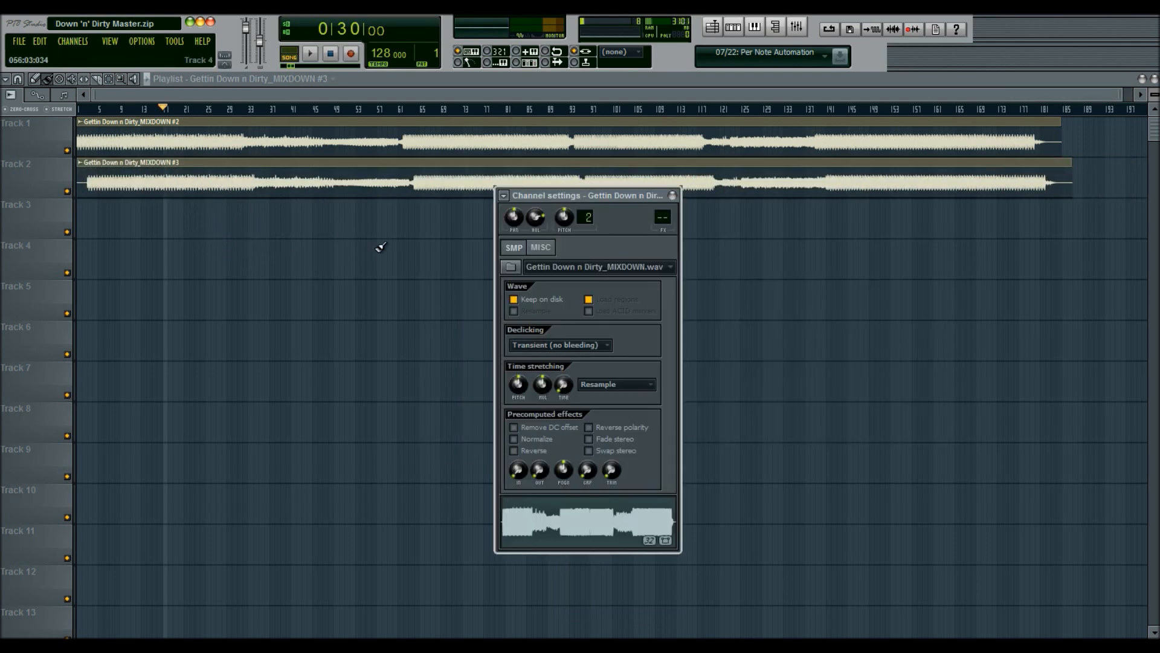
click(622, 433)
click(672, 196)
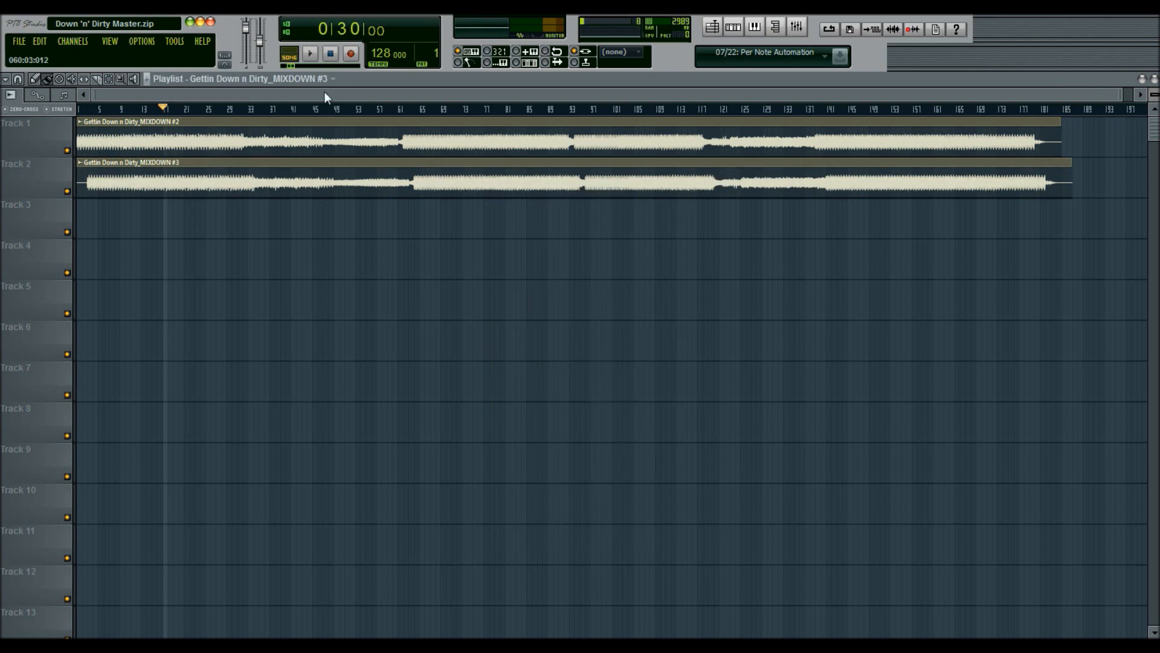
Step: Zoom the playlist, open the Track 1 mixdown in Edison and drag another copy onto Track 3
scroll(249, 109, up, 2)
drag(70, 86, 60, 89)
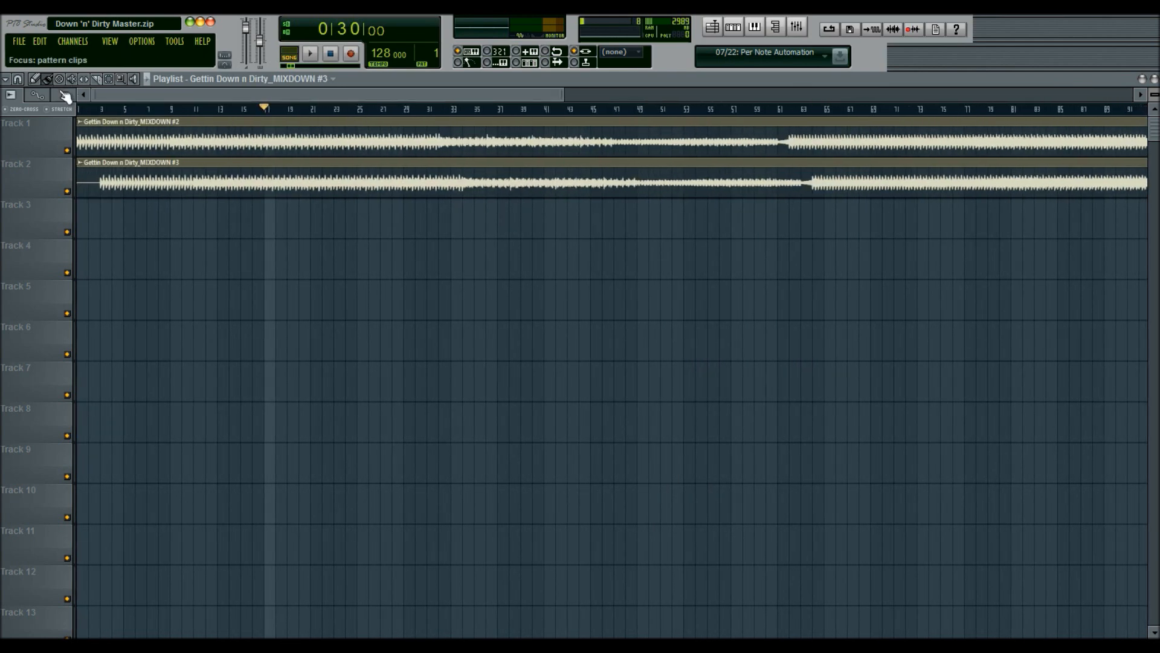
double_click(121, 139)
right_click(579, 502)
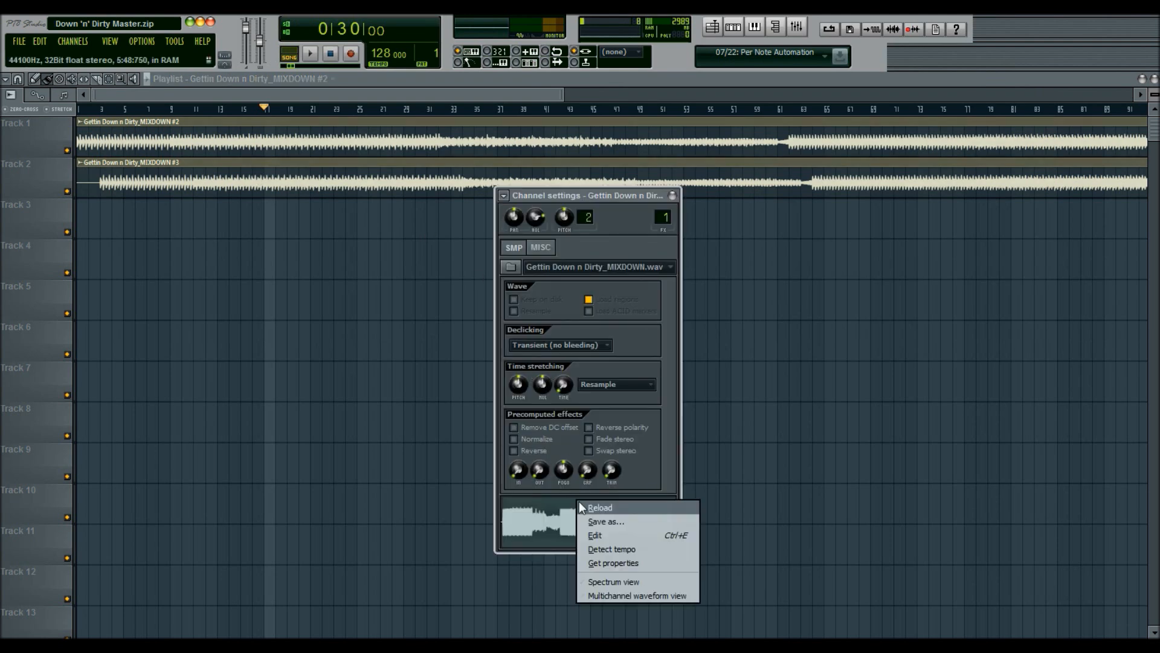
click(603, 535)
drag(904, 298, 182, 217)
Step: Delete the original Track 1 clip and move both remaining clips up to Tracks 1 and 2
right_click(169, 140)
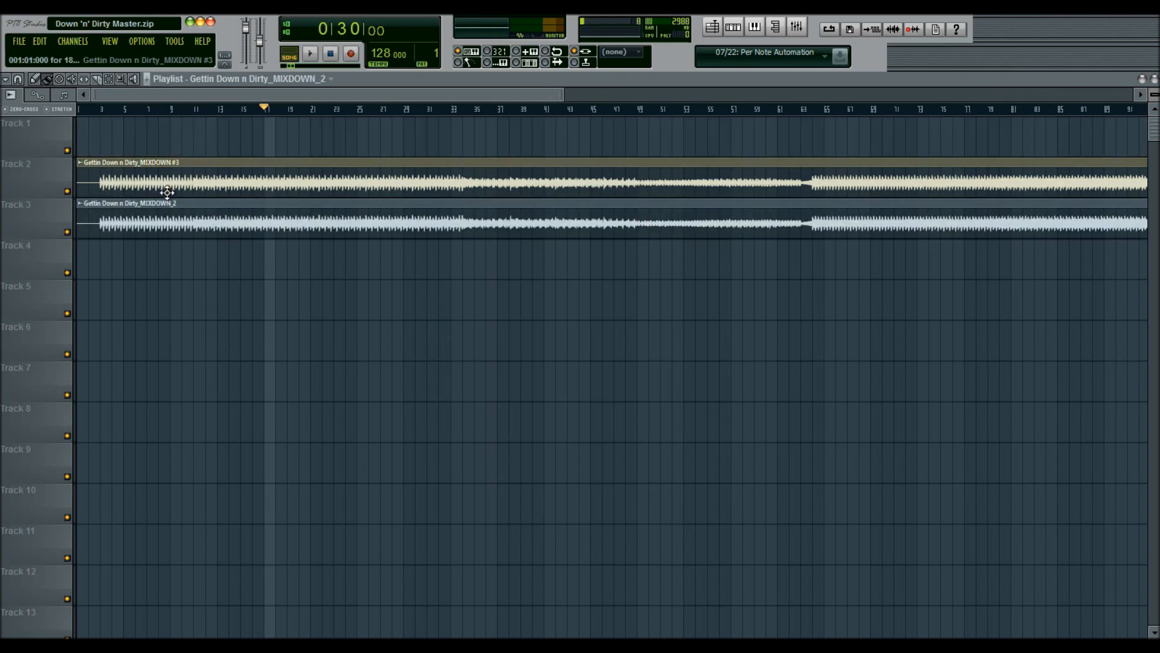
key(ctrl+a)
drag(241, 184, 232, 140)
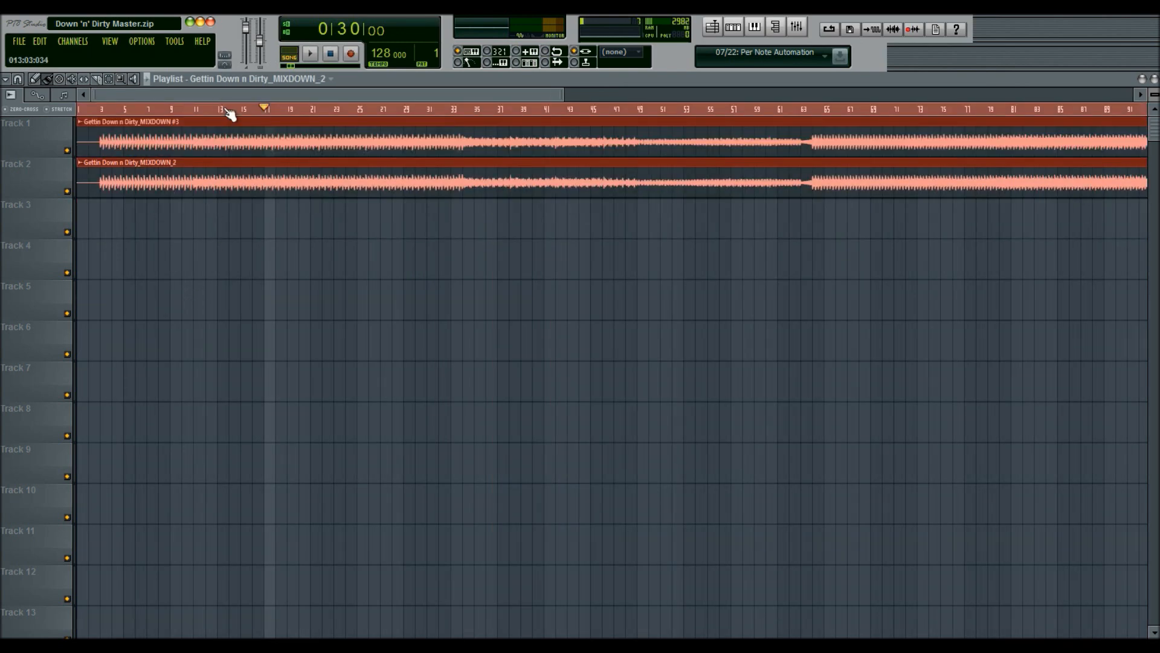
Step: Toggle Reverse polarity in the Track 2 MIXDOWN_2 clip's channel settings
double_click(152, 187)
click(611, 429)
click(672, 196)
Step: Review the Track 1 clip's Reverse polarity option in its channel settings
double_click(627, 137)
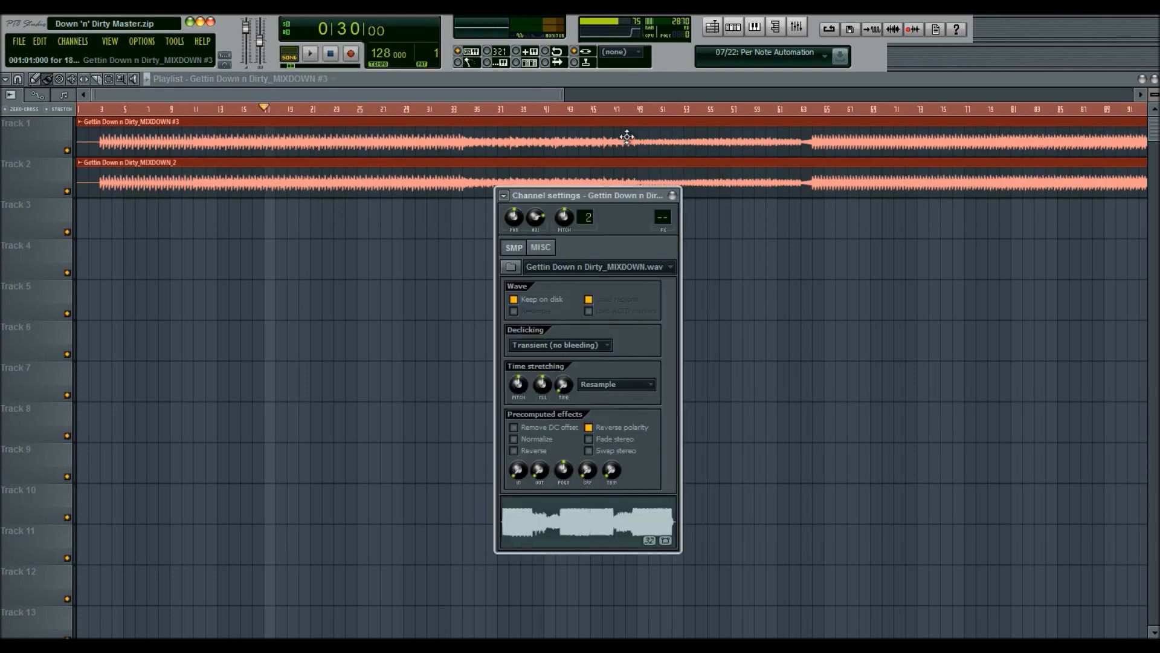
click(629, 427)
click(633, 429)
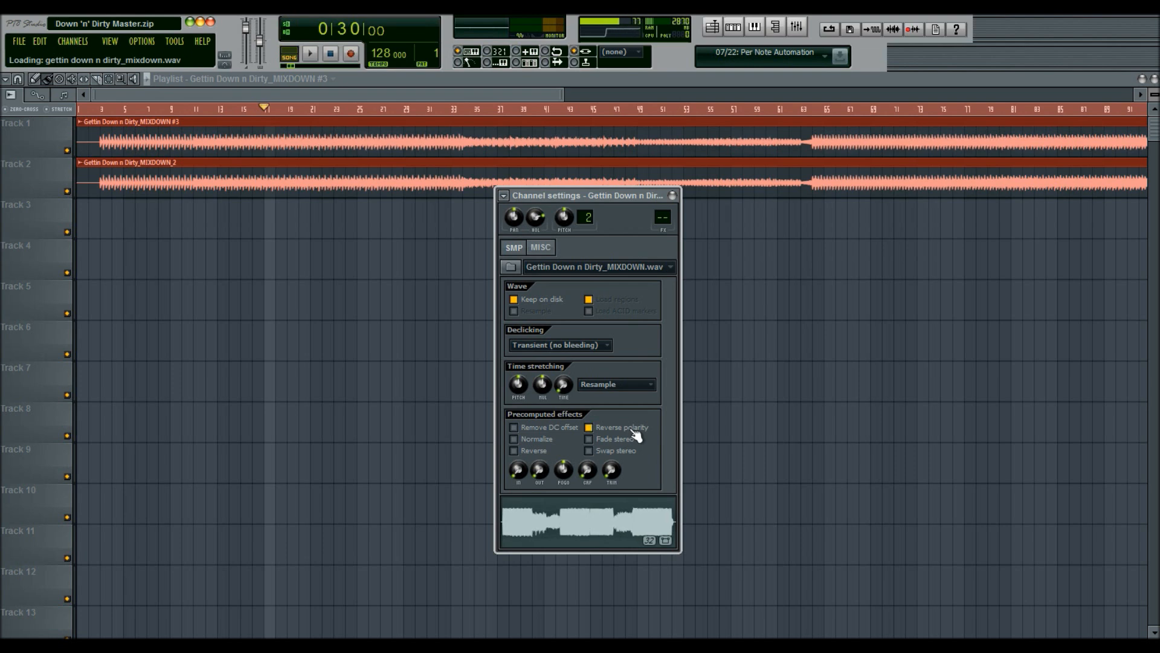
click(672, 195)
Step: Toggle the Reverse polarity option in the Track 1 mixdown clip's channel settings
double_click(618, 136)
click(371, 277)
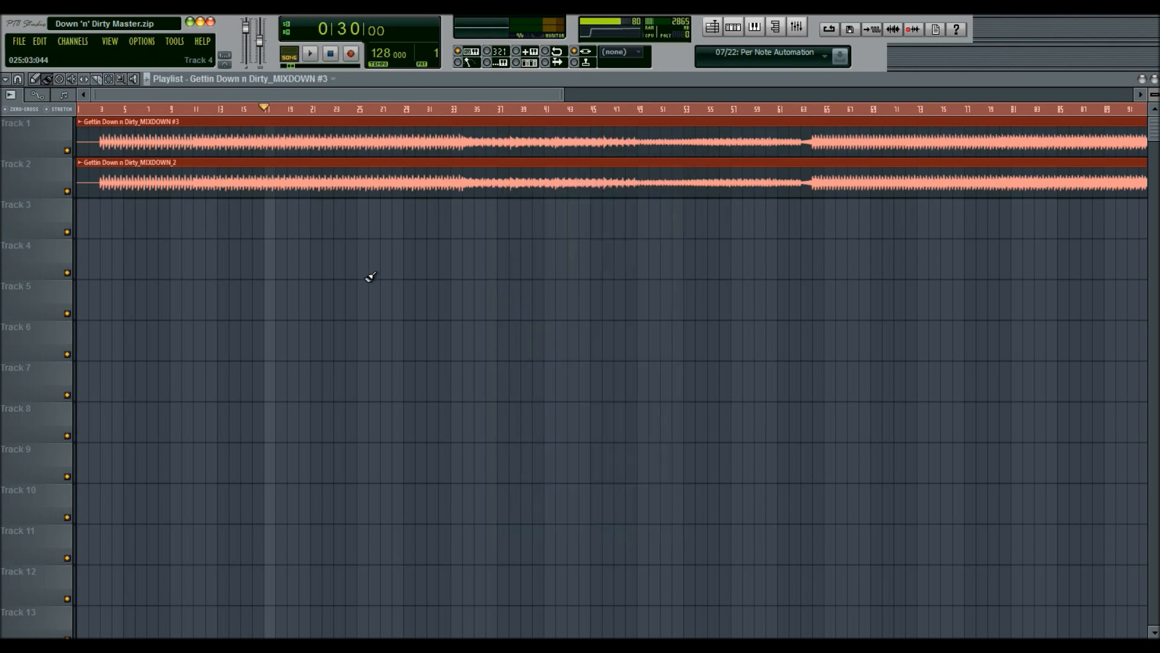
right_click(430, 258)
double_click(437, 154)
click(598, 432)
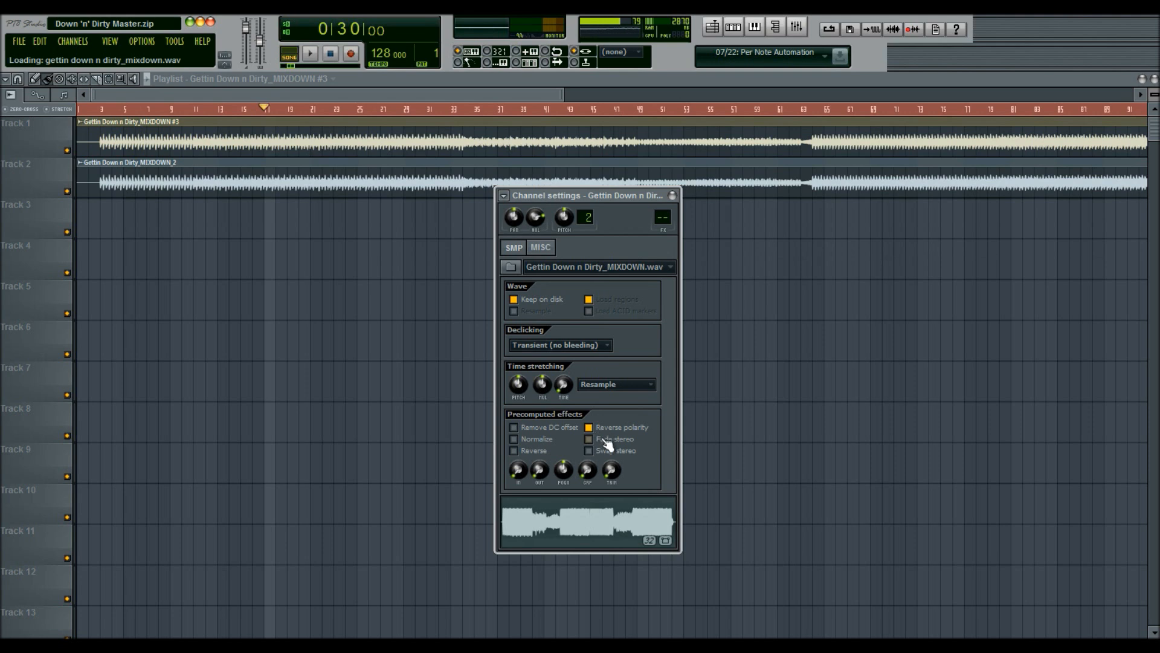
click(673, 195)
Step: Inspect both mixdown clips' channel settings and return the playhead to the song start
double_click(649, 172)
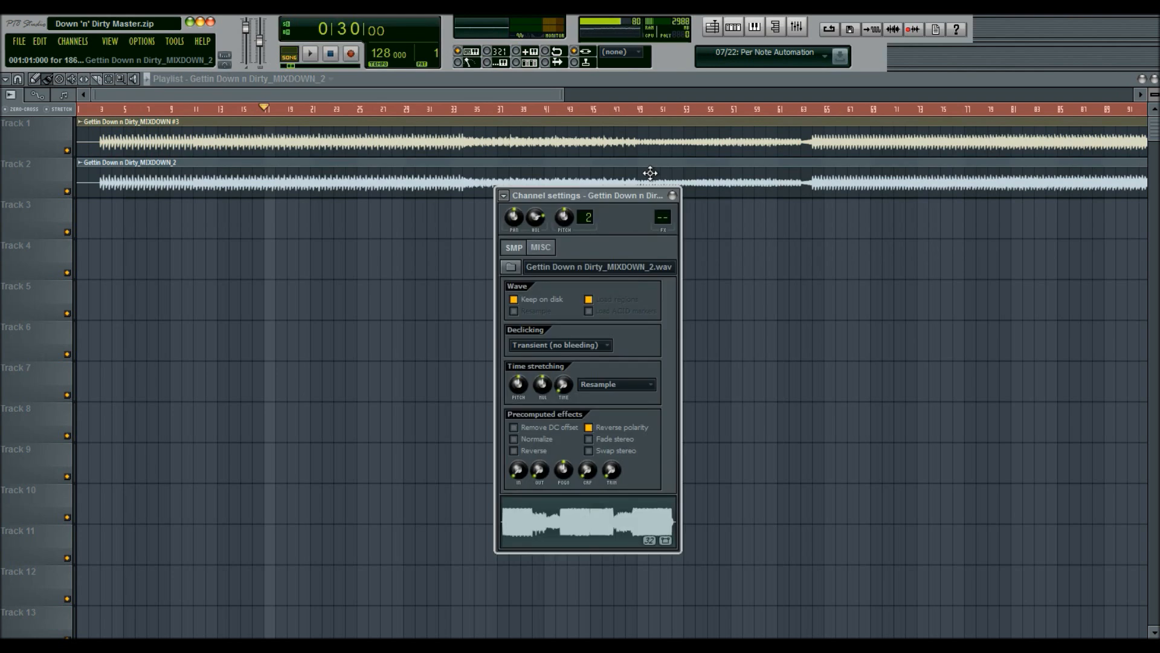
click(672, 195)
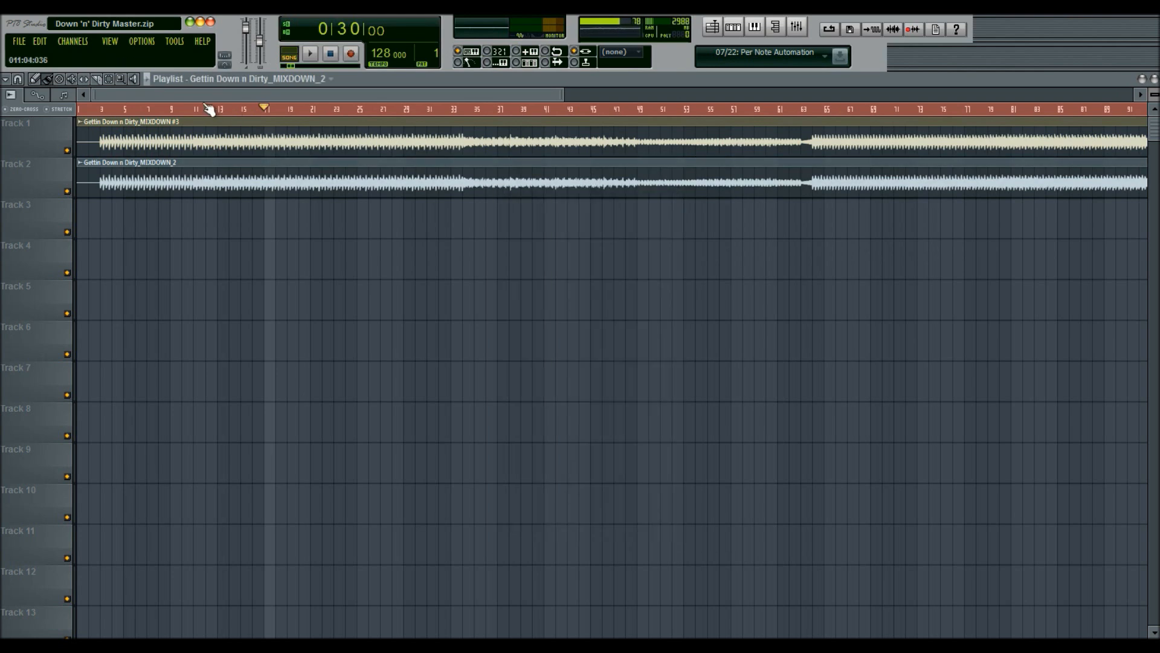
click(102, 109)
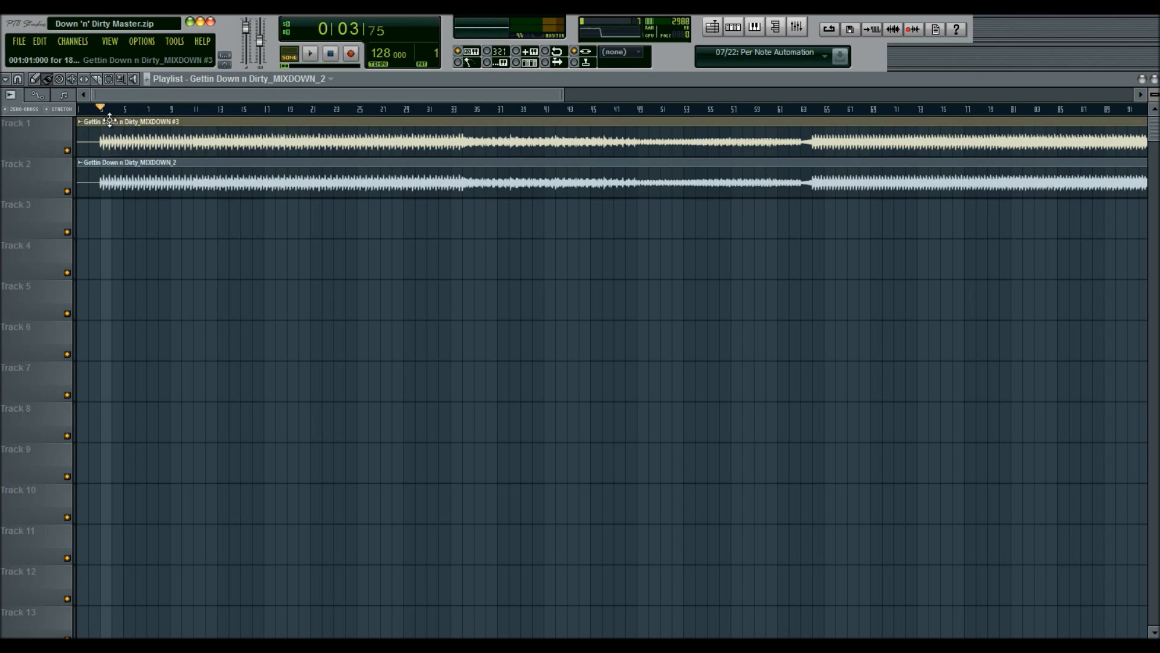
double_click(149, 124)
click(672, 195)
Step: Toggle Reverse polarity on the Track 2 MIXDOWN_2 clip and play the song
double_click(611, 192)
click(604, 429)
click(673, 195)
click(310, 53)
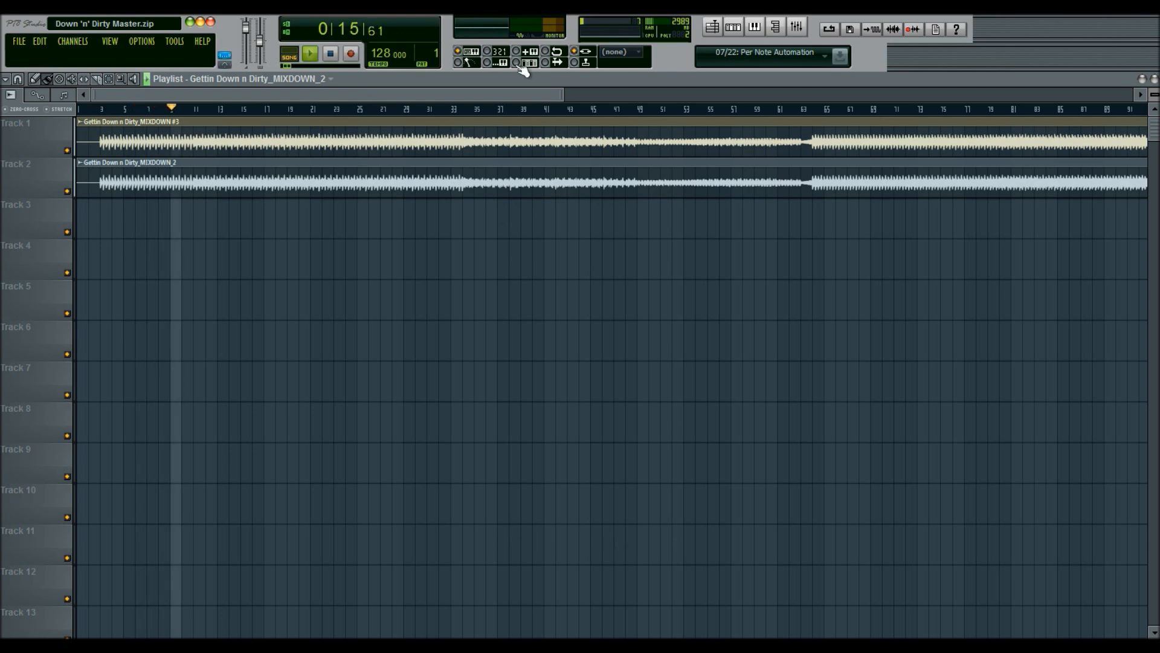
Step: Shift the Track 2 clip slightly later, restart playback, then realign it with the Track 1 clip
click(796, 28)
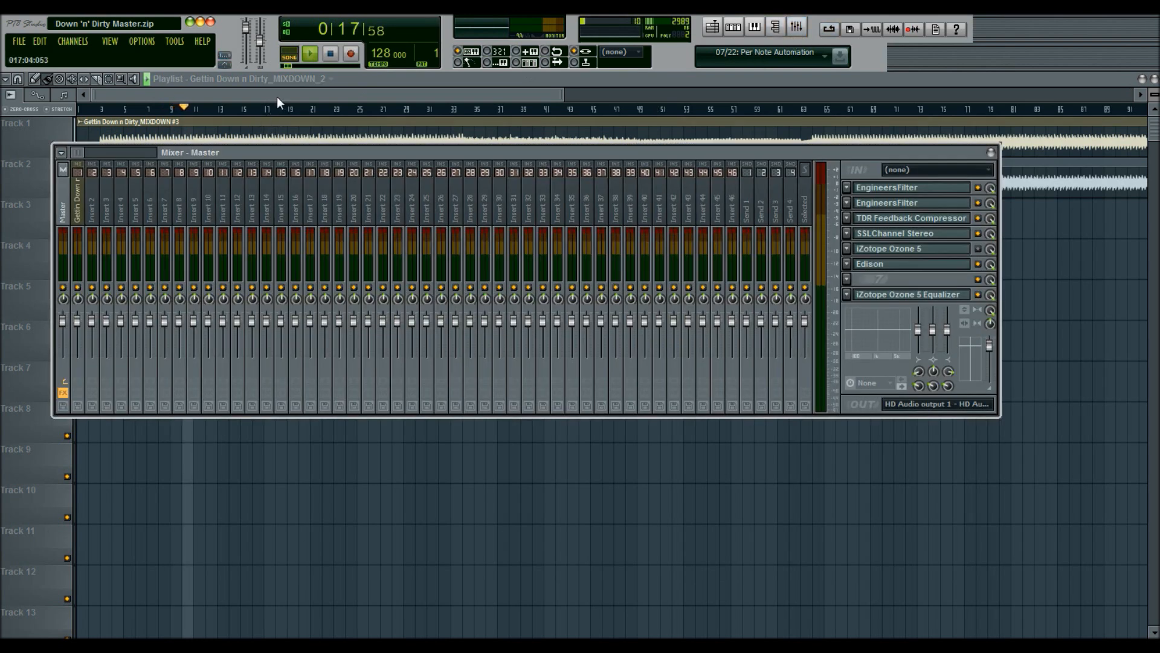
key(F9)
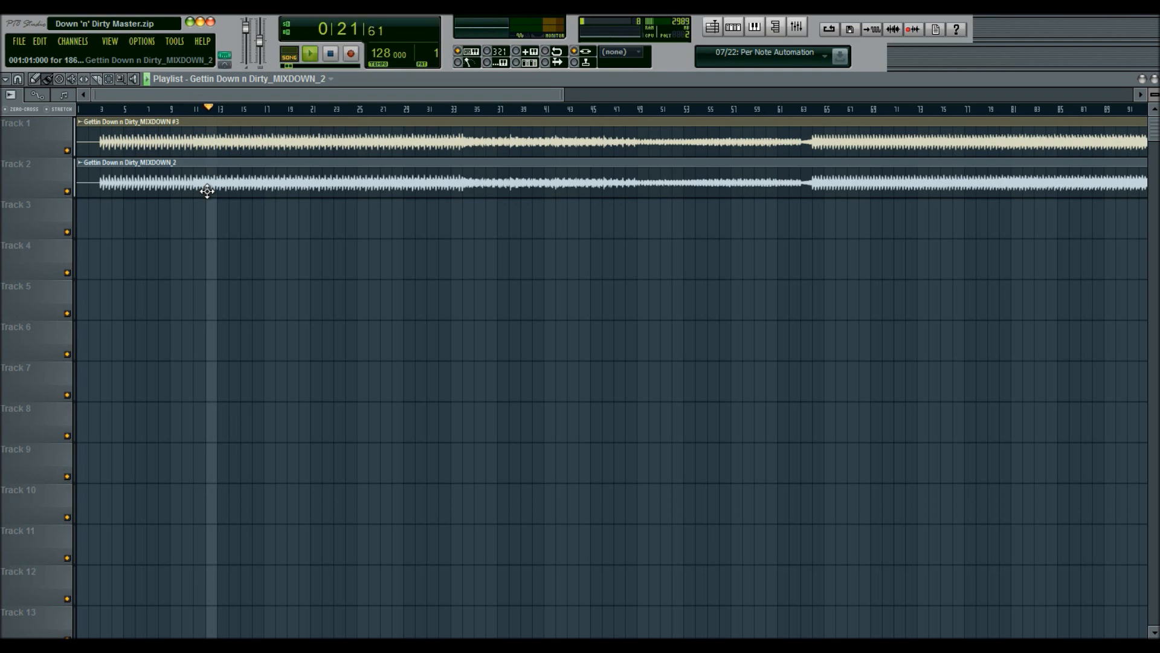
drag(148, 184, 176, 189)
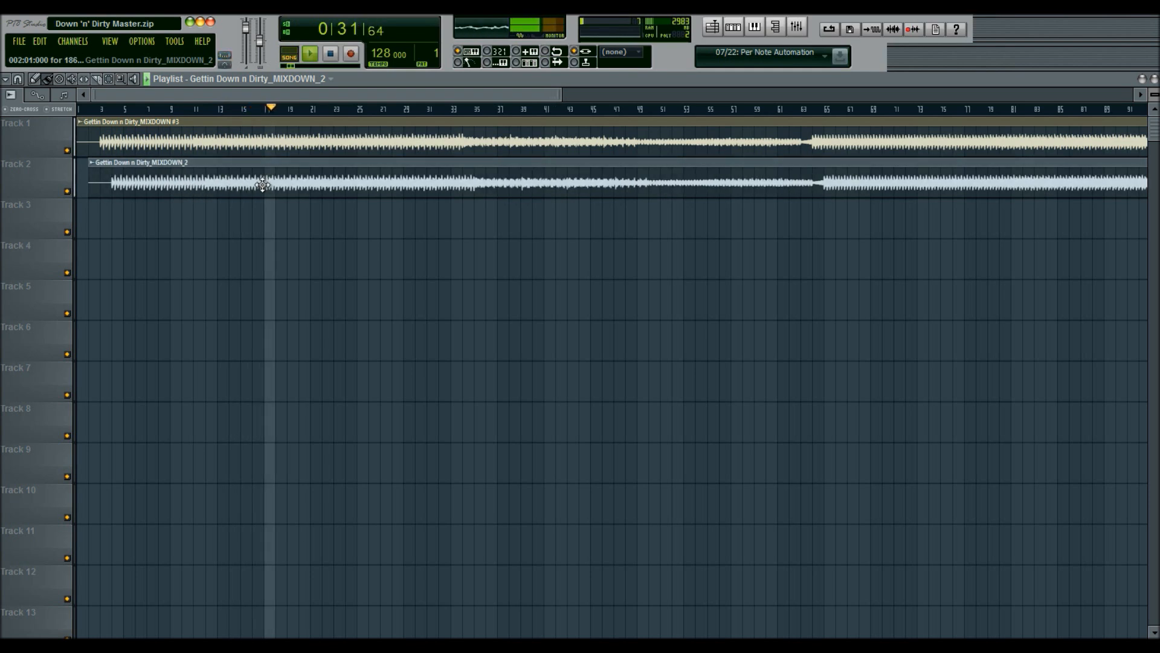
click(308, 56)
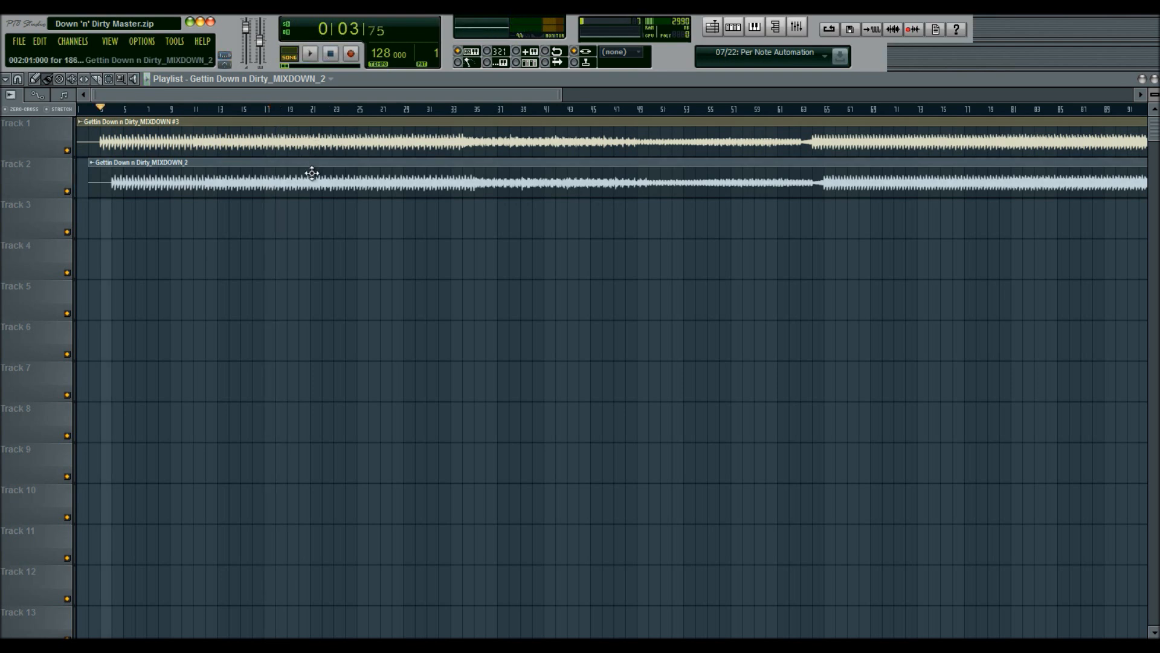
drag(312, 174, 279, 178)
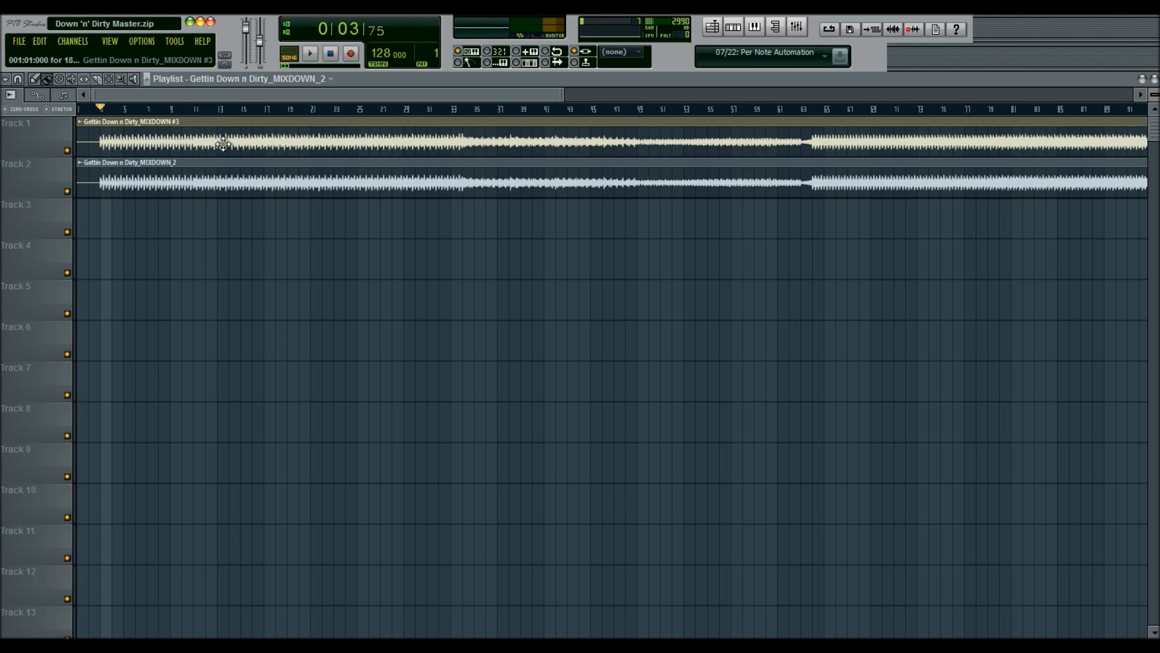
Step: Zoom in to compare the two clips' waveforms at the start of the song
scroll(98, 114, up, 12)
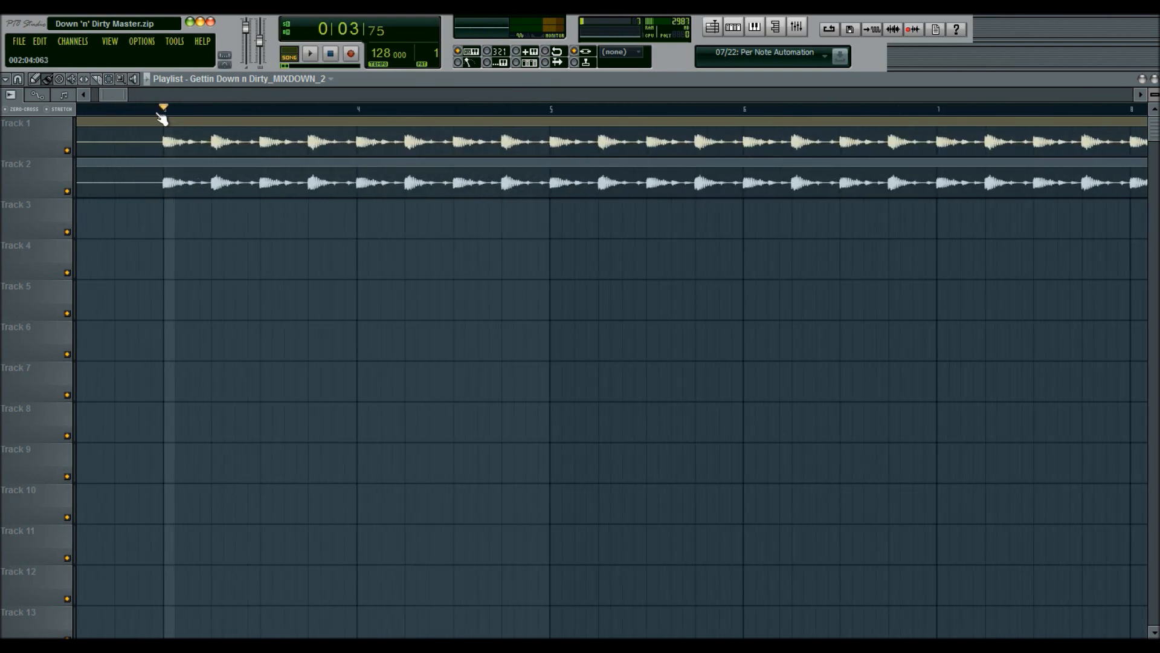
scroll(177, 112, up, 3)
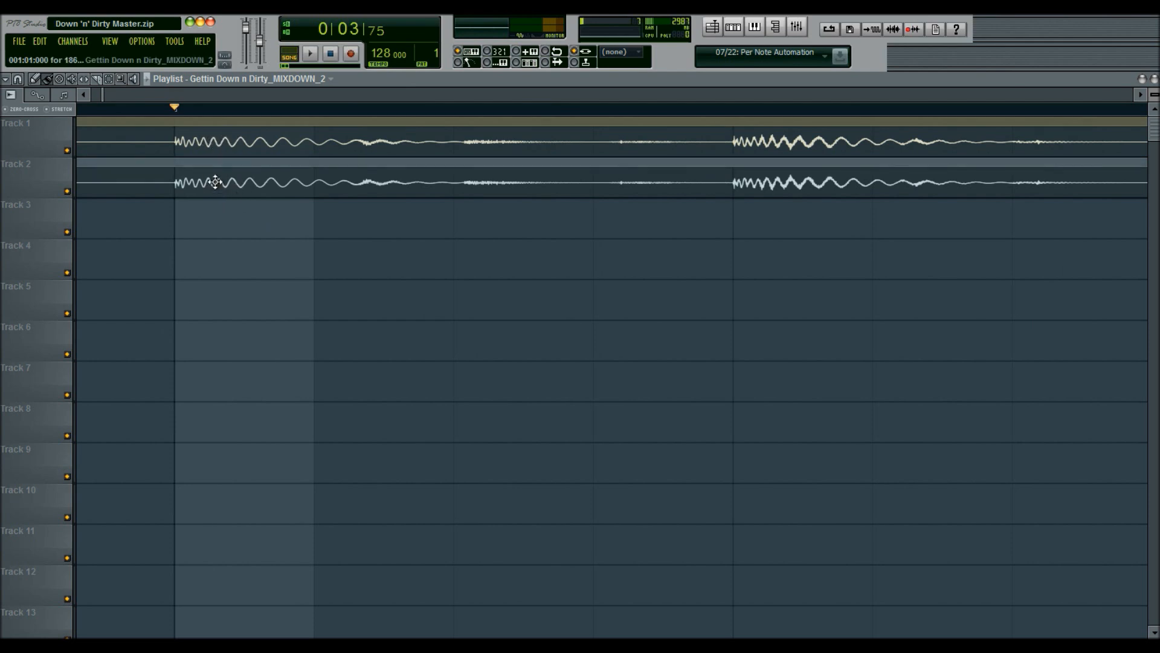
double_click(233, 175)
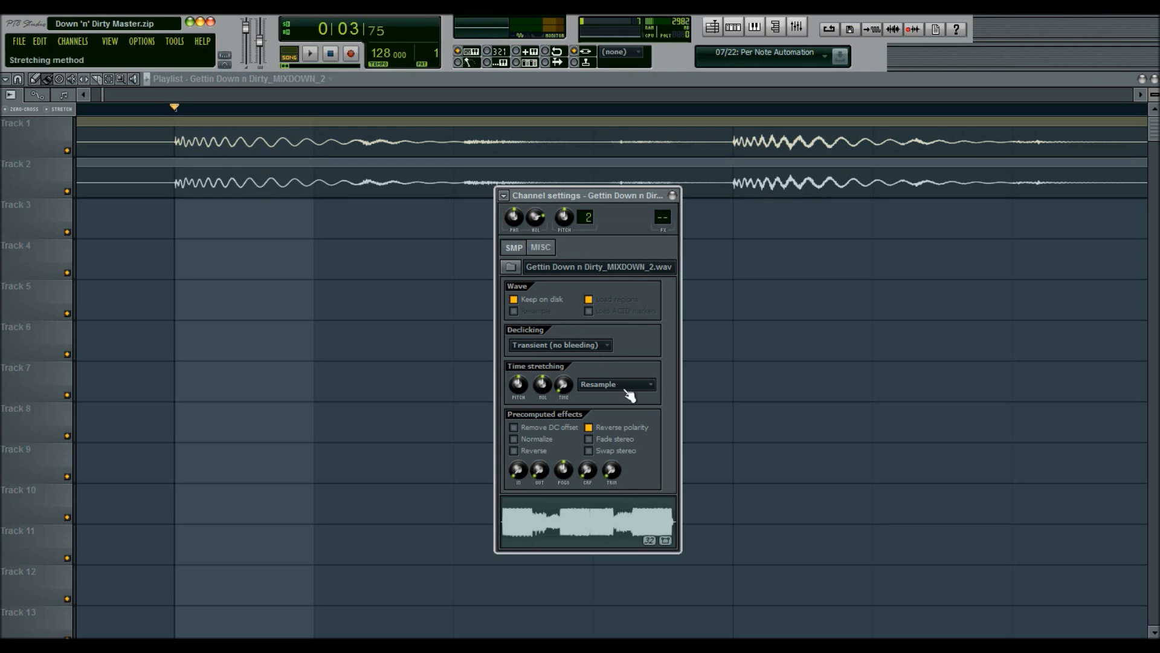
click(671, 195)
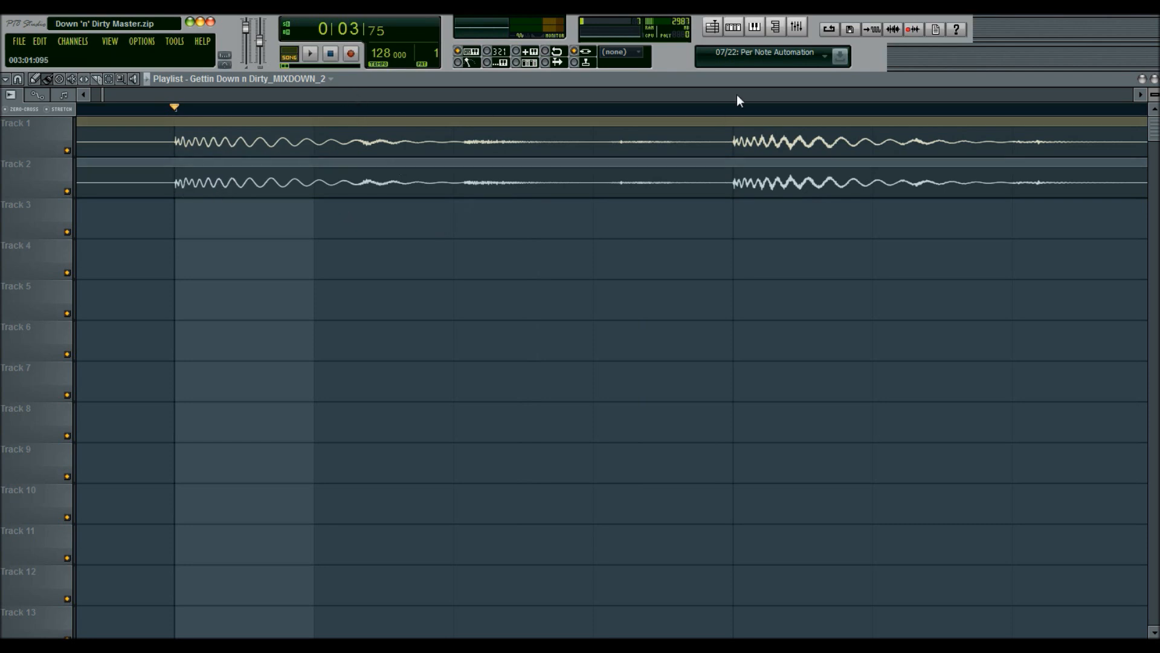
scroll(665, 124, down, 5)
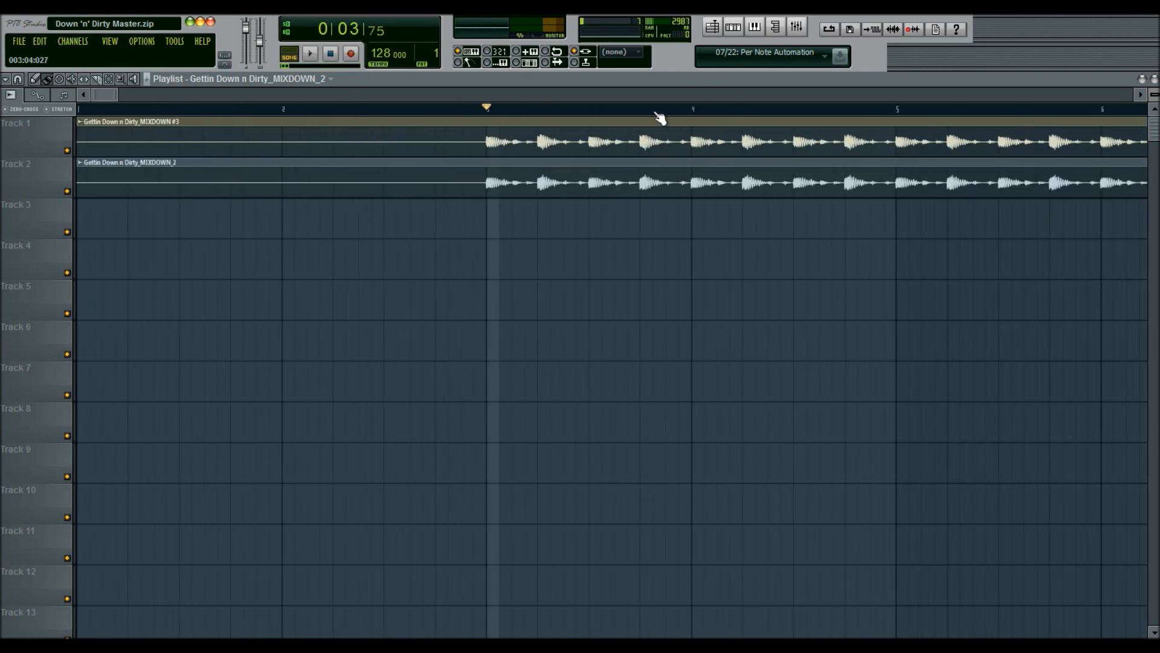
scroll(657, 119, down, 4)
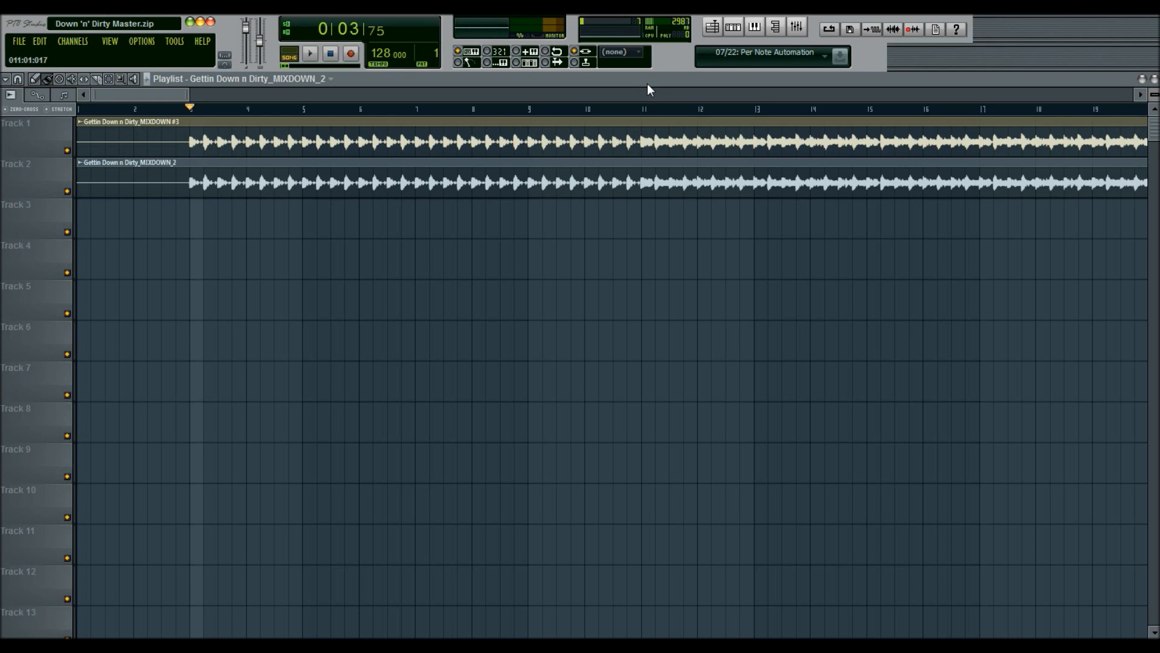
scroll(234, 111, up, 5)
drag(108, 92, 102, 95)
scroll(483, 118, up, 8)
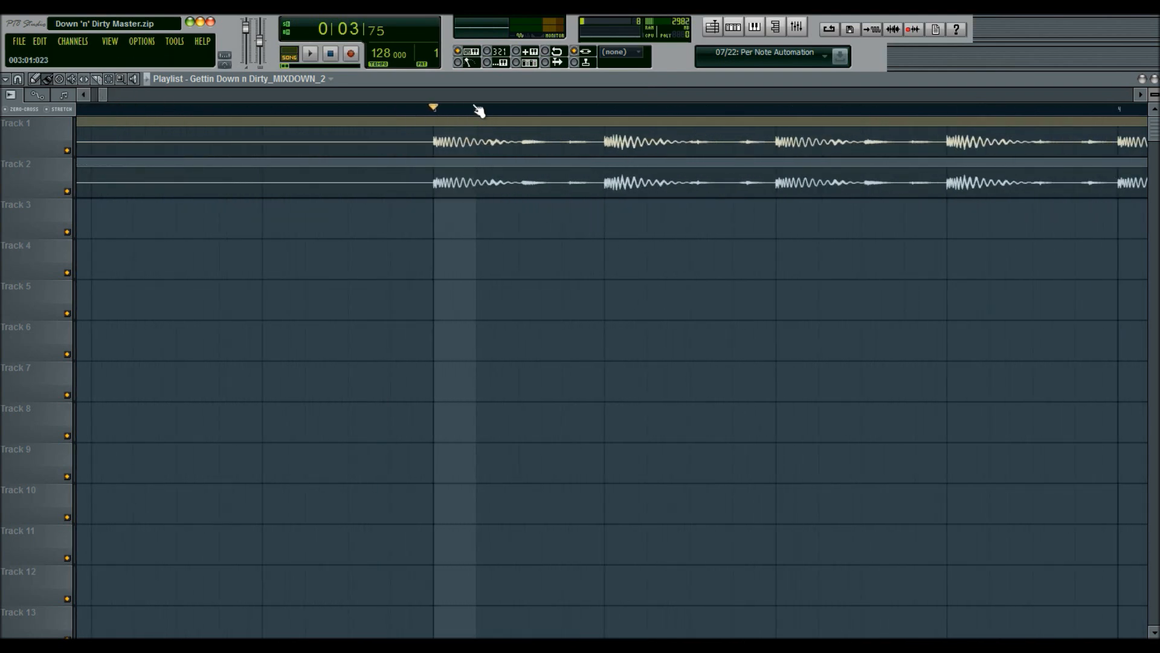
scroll(475, 117, up, 3)
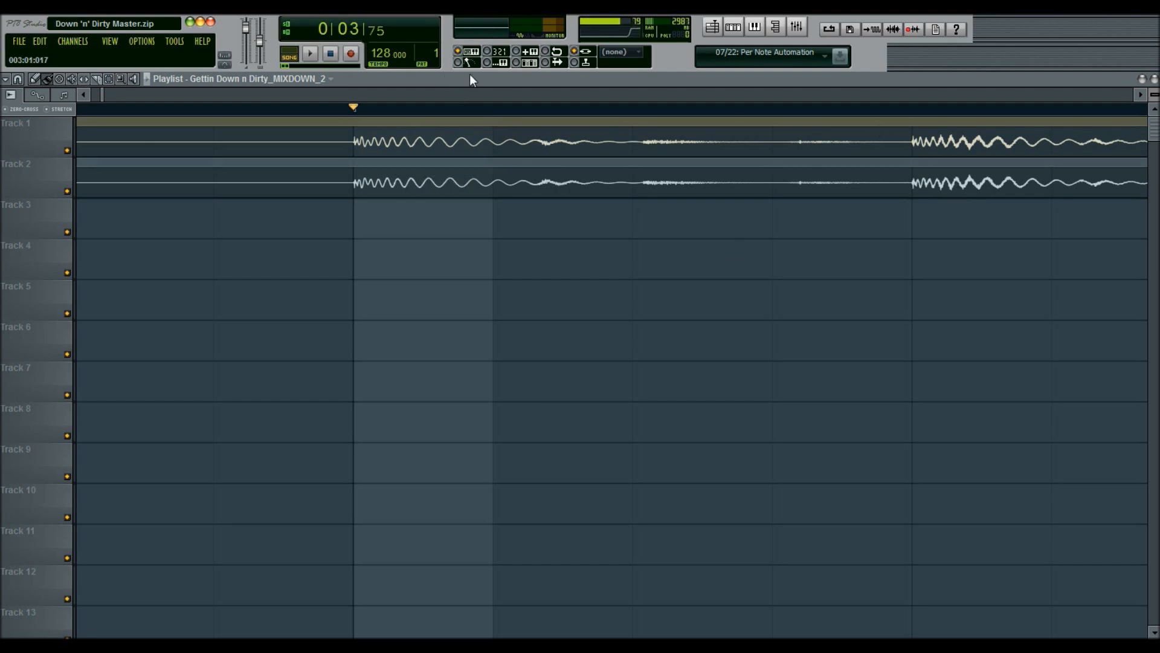
scroll(415, 114, down, 5)
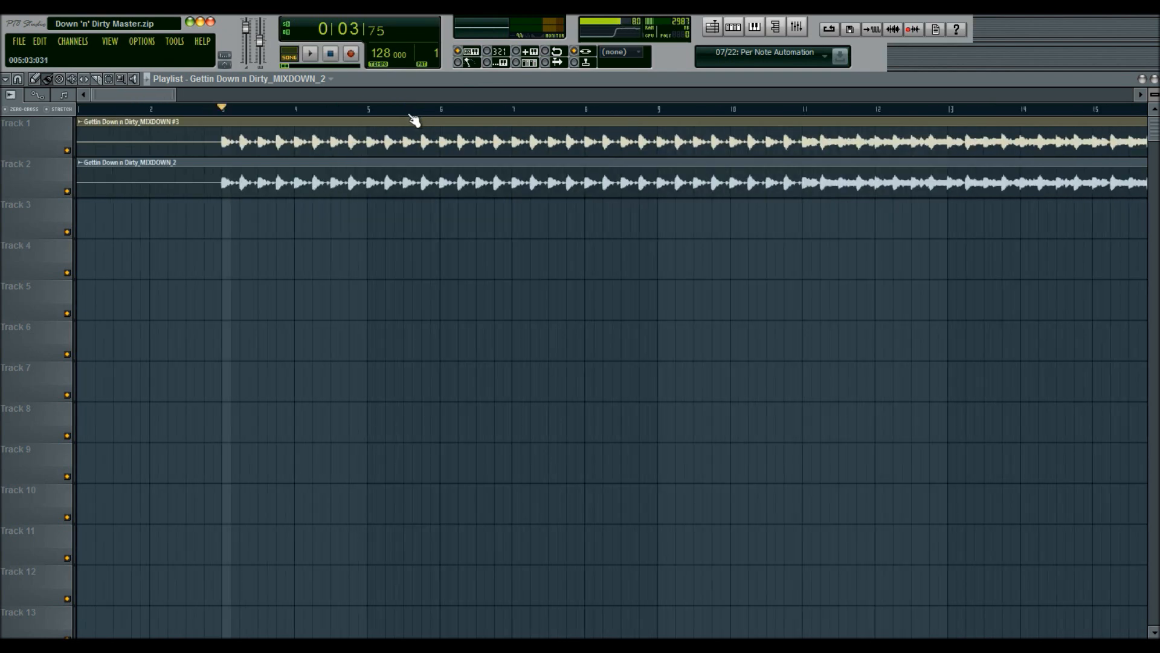
scroll(414, 120, down, 8)
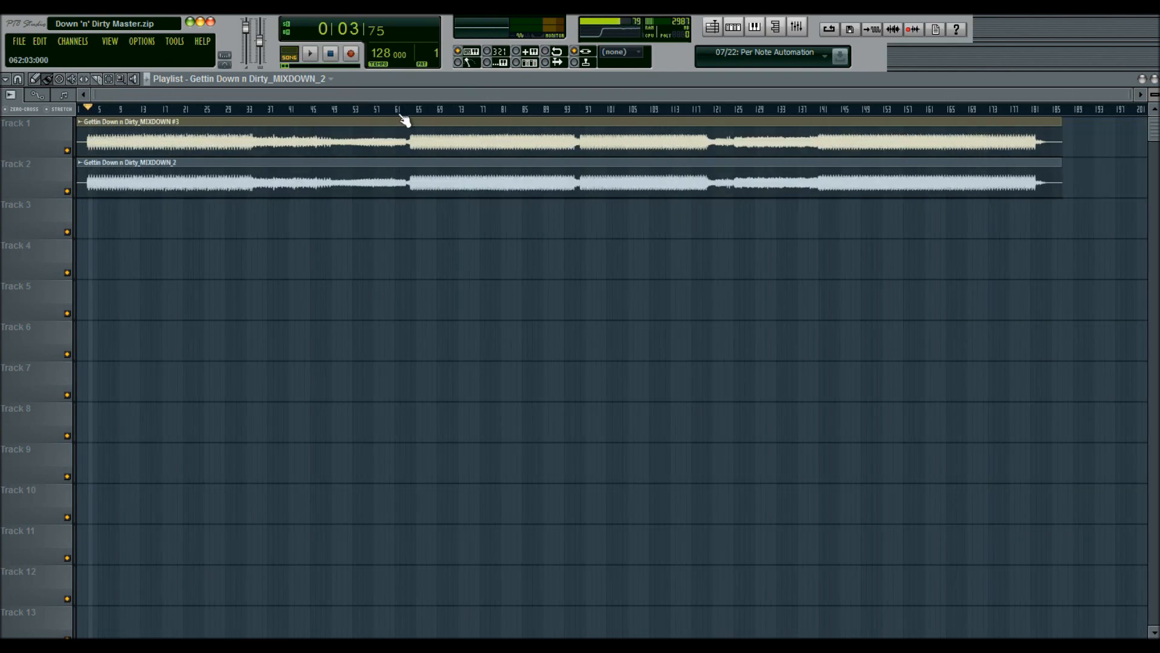
Step: Delete the Track 2 clip and replace Edison on the master's sixth effect slot with Fruity Stereo Enhancer
right_click(507, 176)
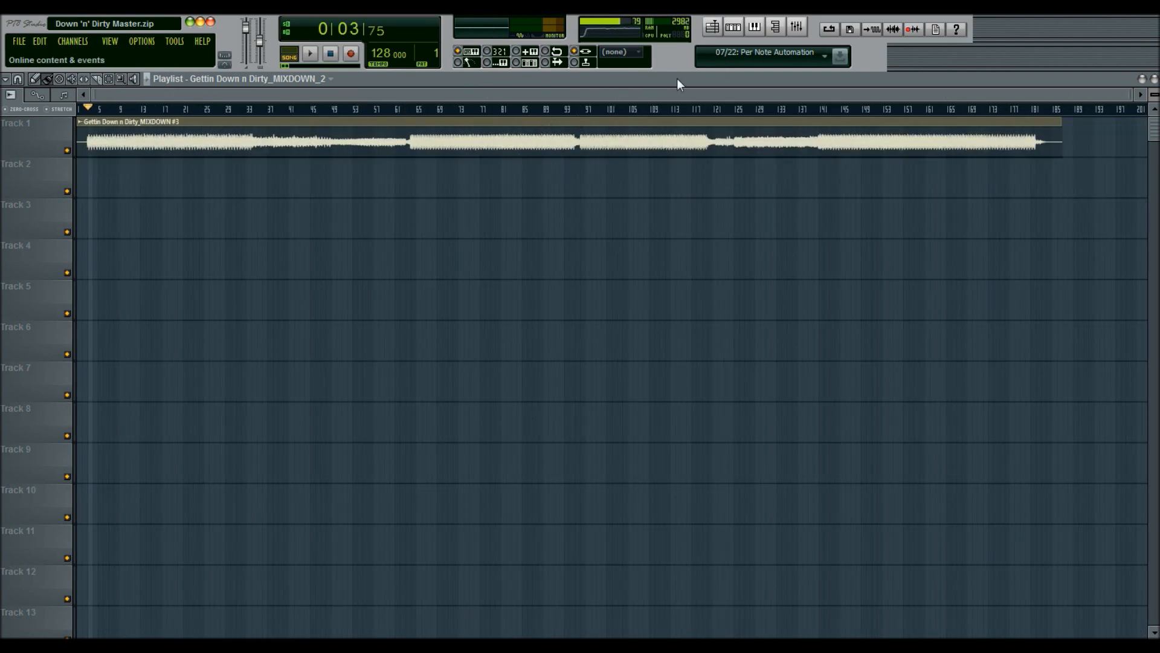
click(798, 24)
click(847, 264)
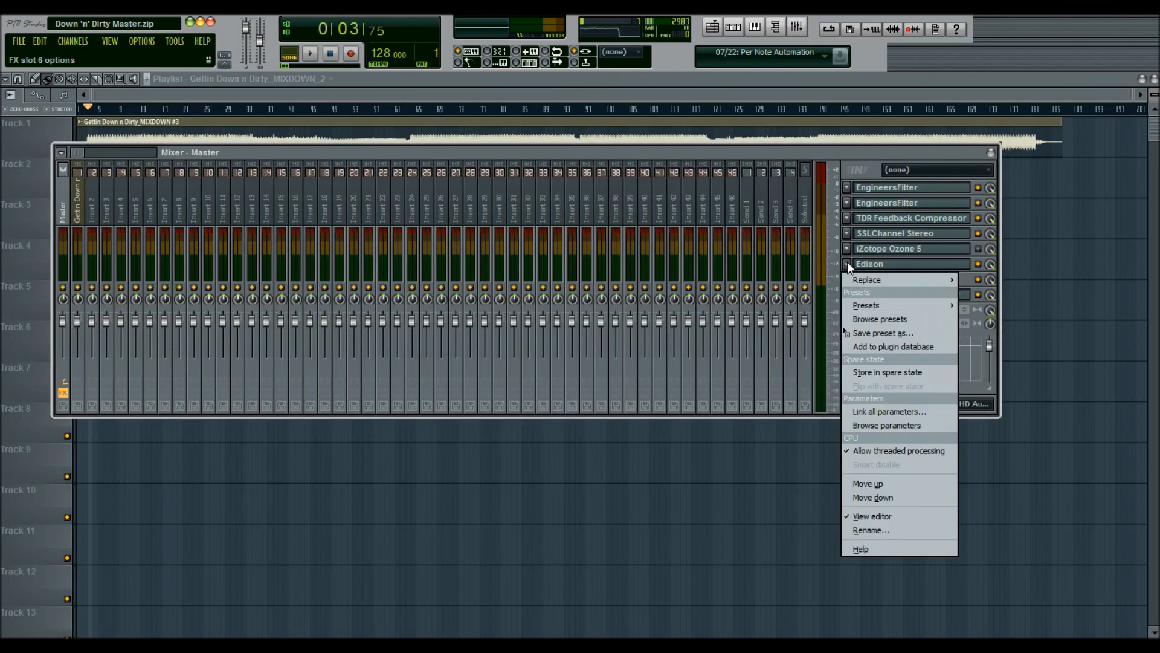
mouse_move(887, 274)
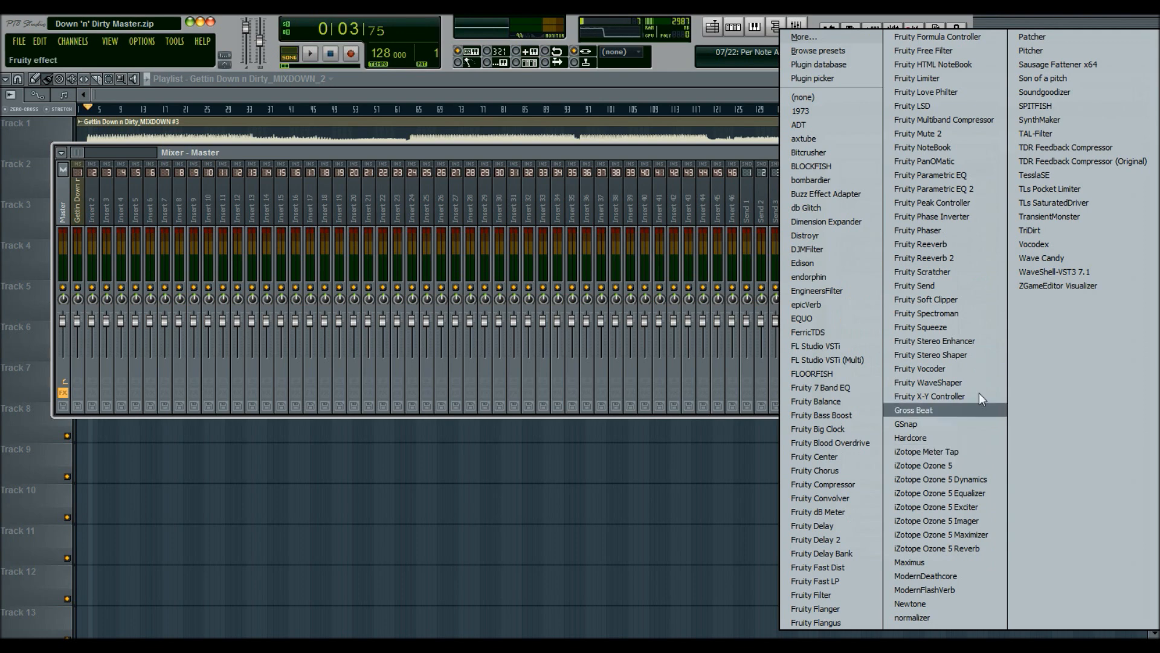
click(971, 340)
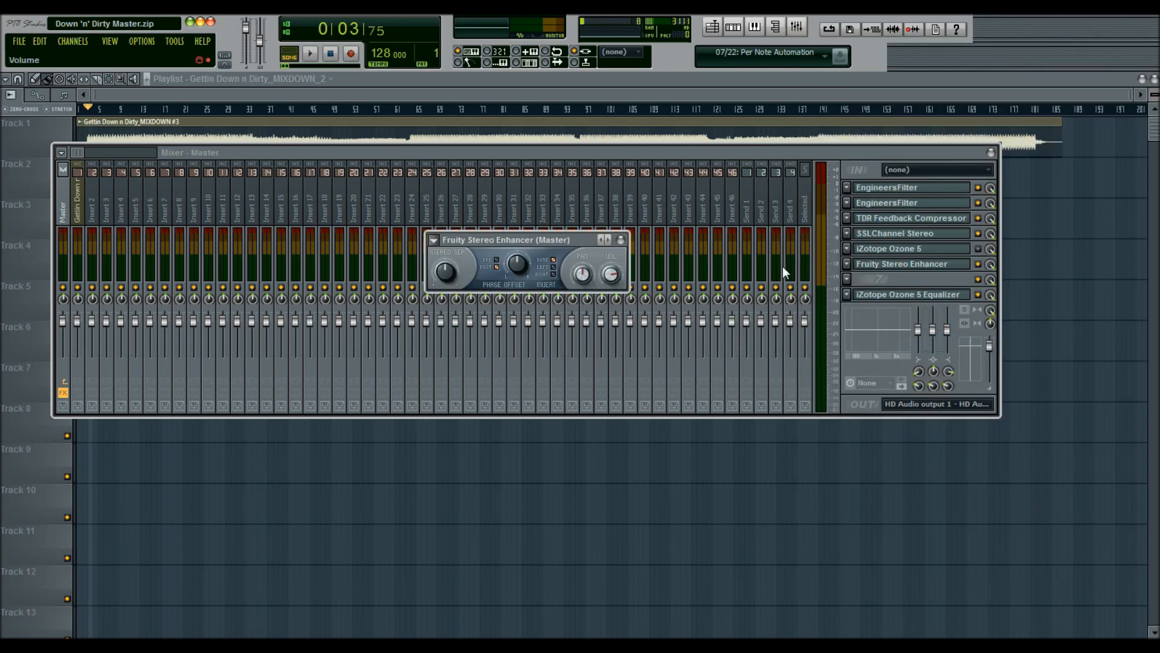
Step: Adjust Fruity Stereo Enhancer's stereo separation and phase offset knobs and phase position while the song plays
key(space)
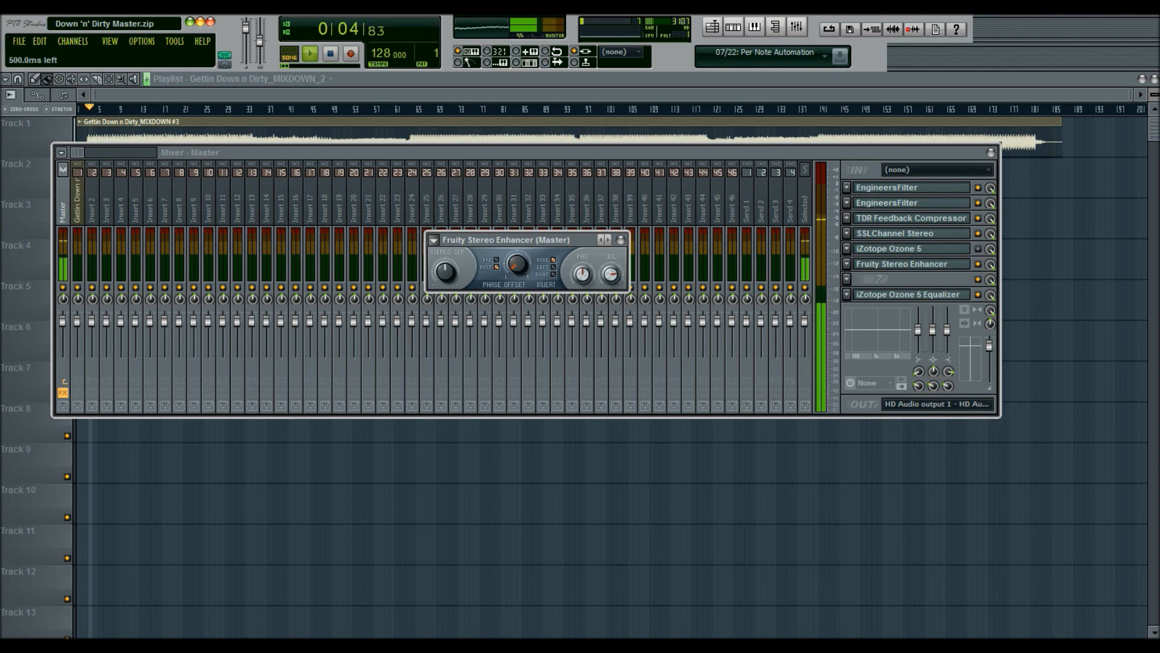
drag(451, 264, 452, 302)
drag(520, 263, 519, 296)
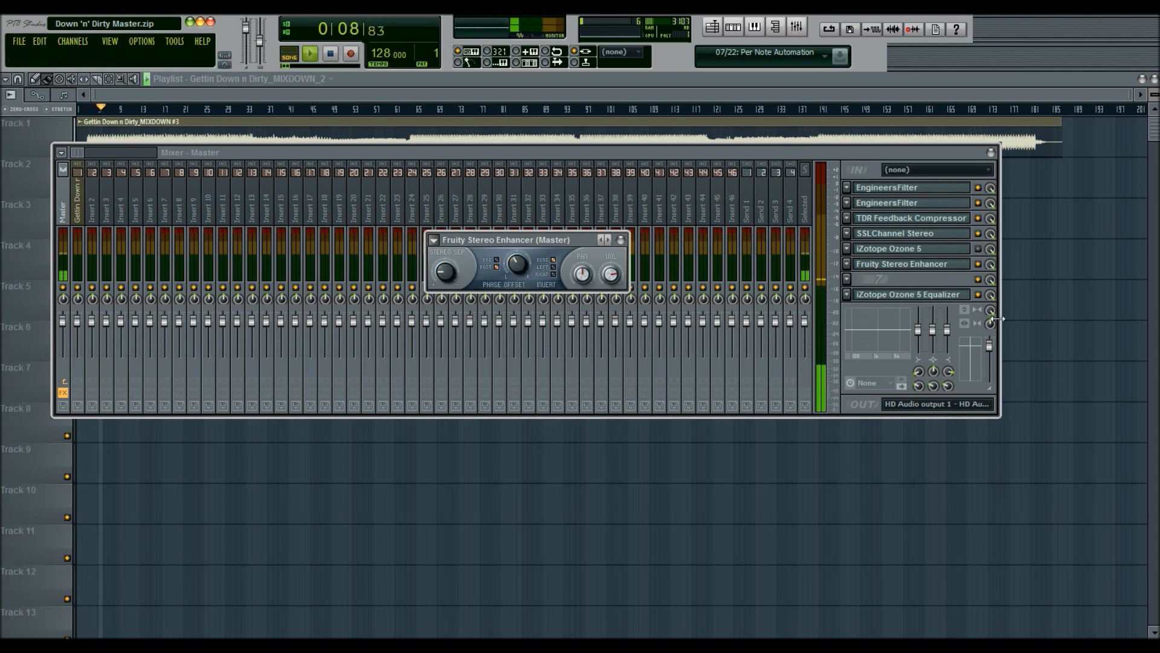
right_click(521, 263)
click(536, 272)
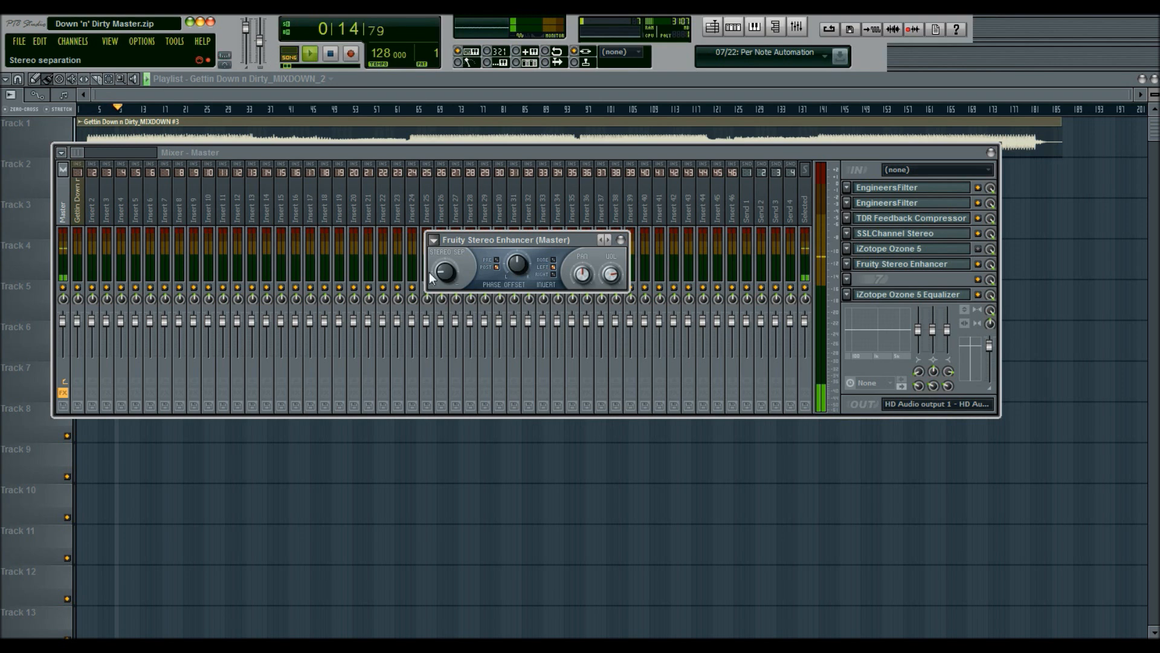
click(497, 259)
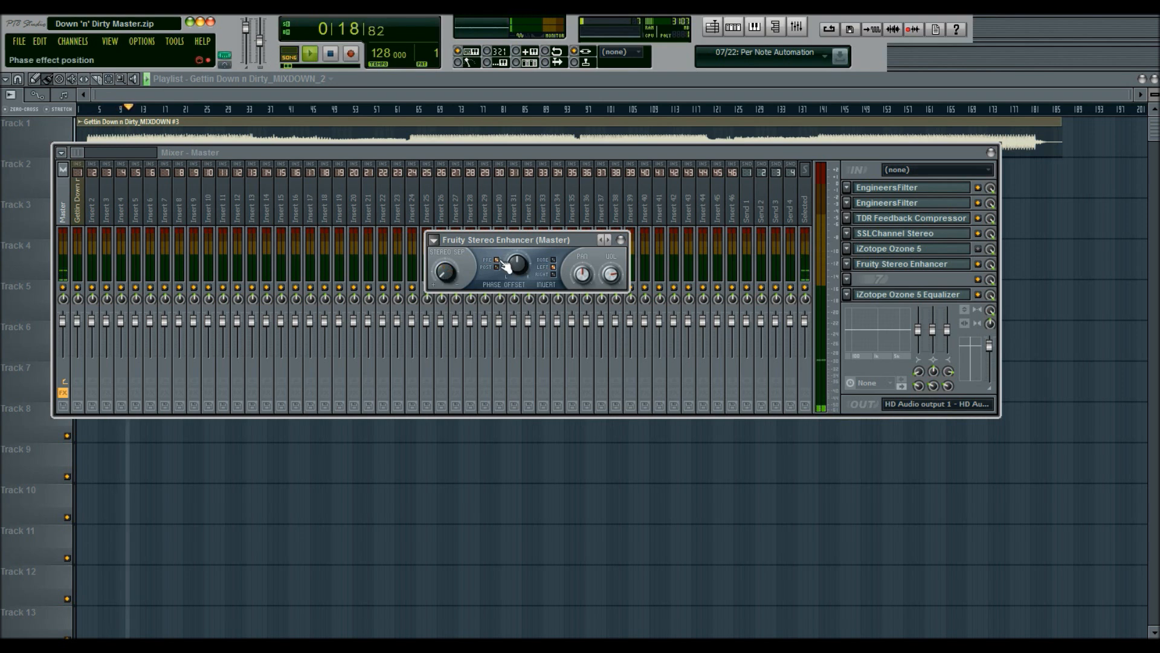
drag(517, 266, 517, 273)
key(space)
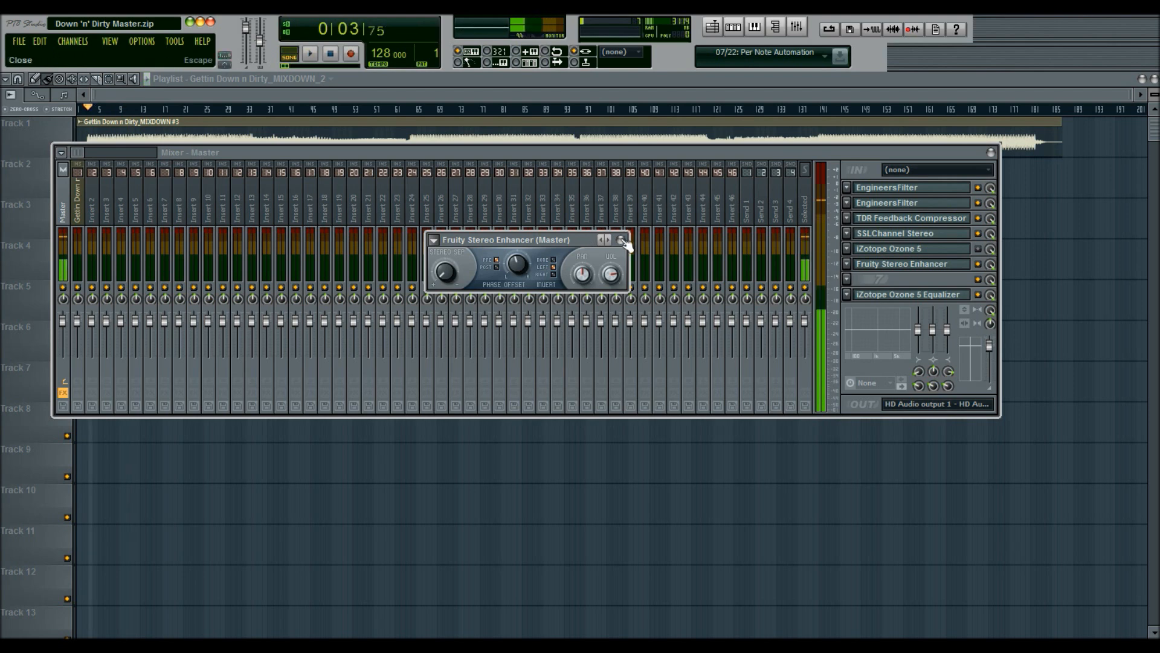
Step: Remove Fruity Stereo Enhancer from the master's sixth effect slot and close the mixer
click(620, 239)
right_click(993, 312)
click(996, 315)
click(852, 266)
mouse_move(858, 277)
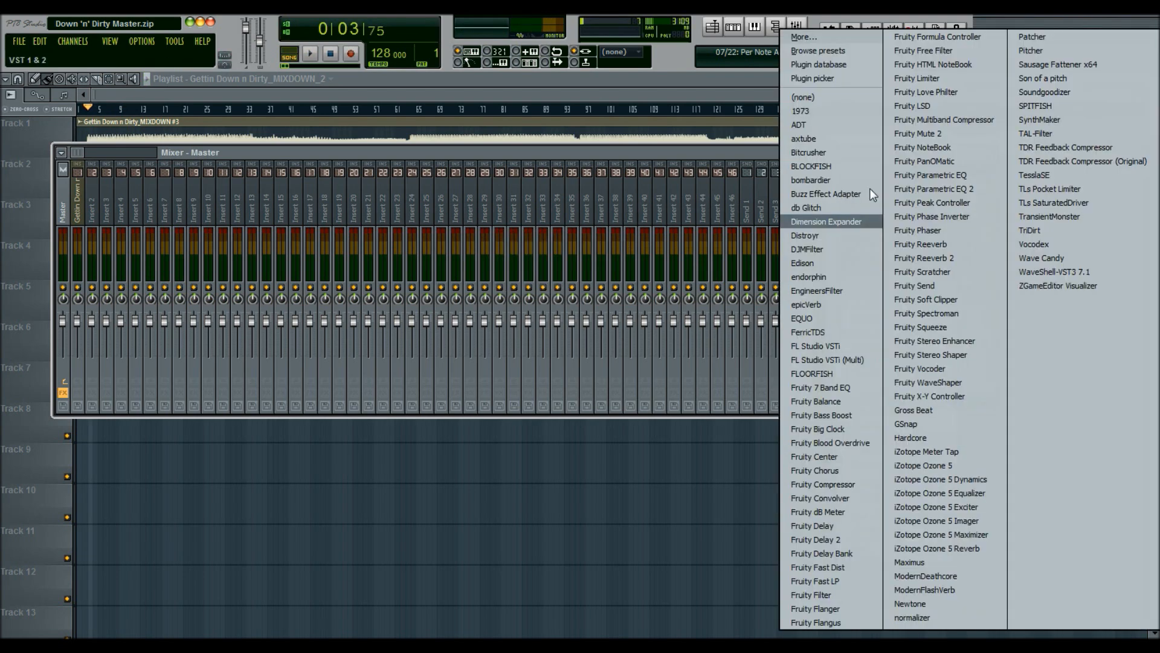
click(847, 91)
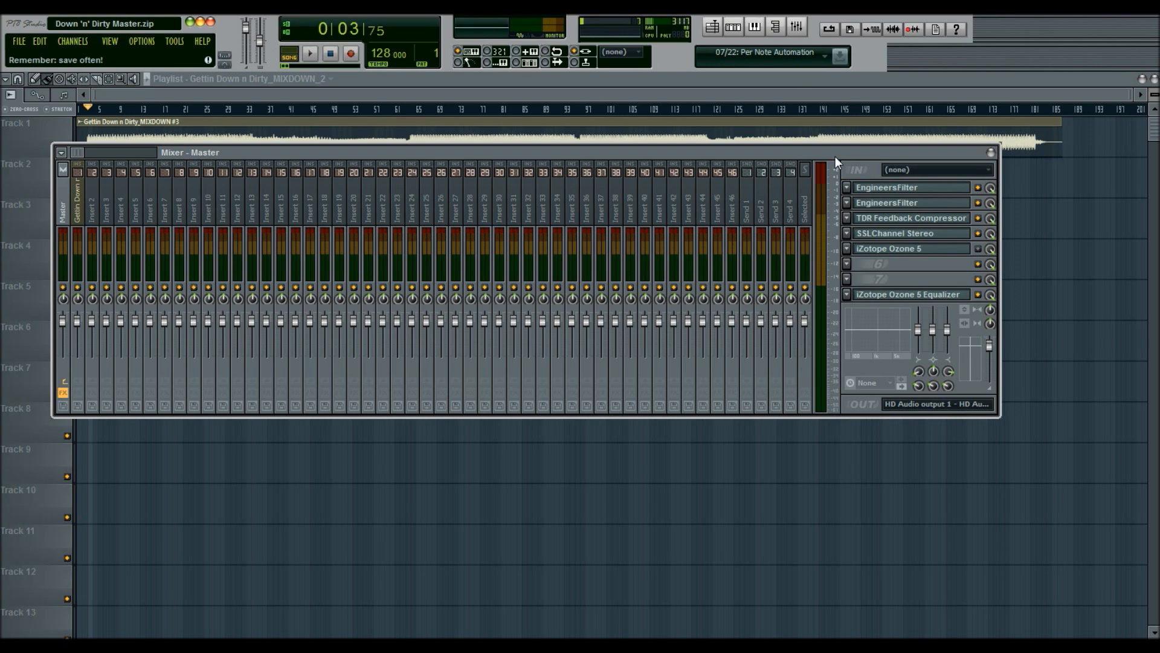
key(F9)
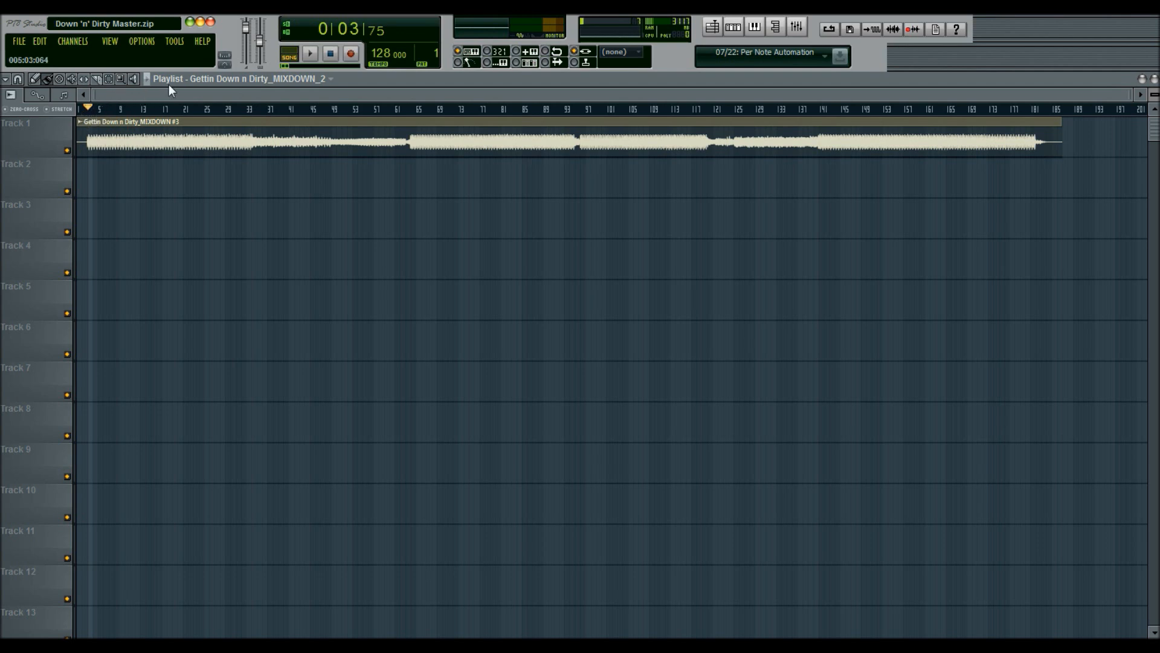
Step: Move the playhead to around bar 21 and open the mixer
click(206, 108)
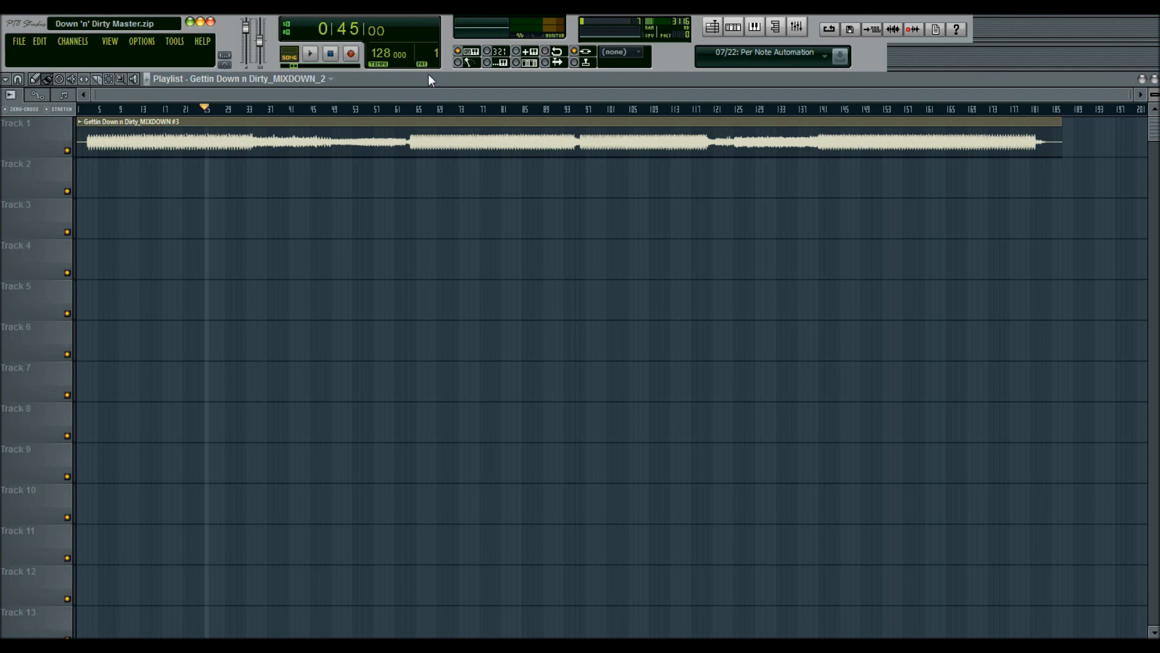
click(796, 27)
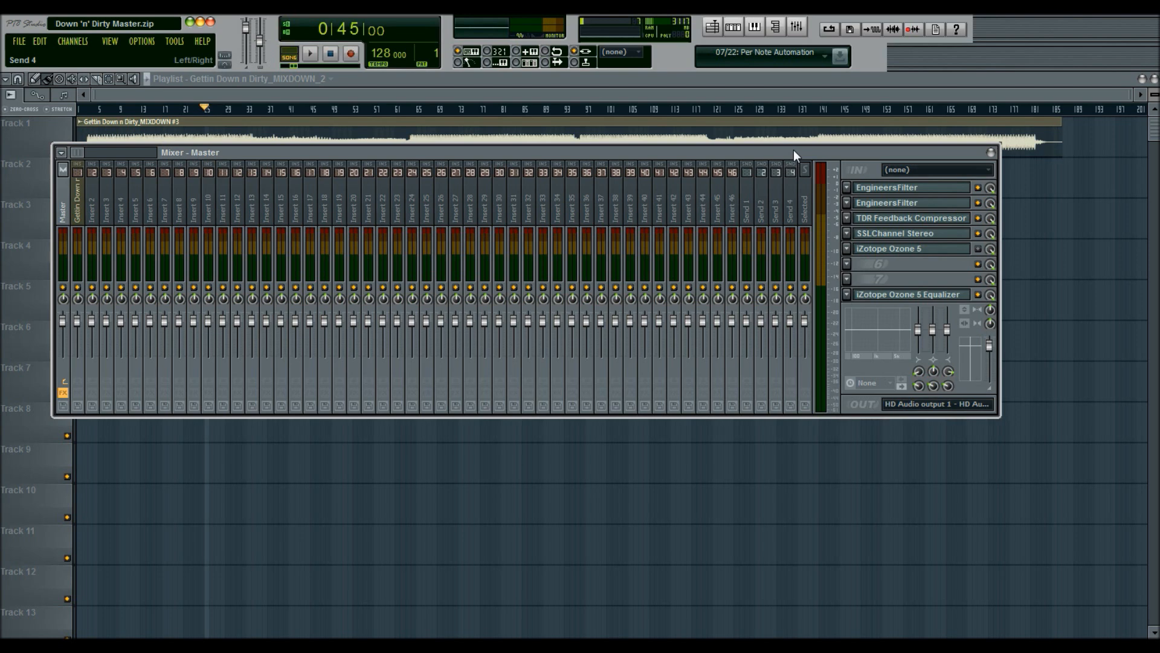
Step: Zoom the playlist out to show the whole mixdown clip and briefly play the song
key(F9)
scroll(310, 109, up, 2)
drag(302, 94, 231, 95)
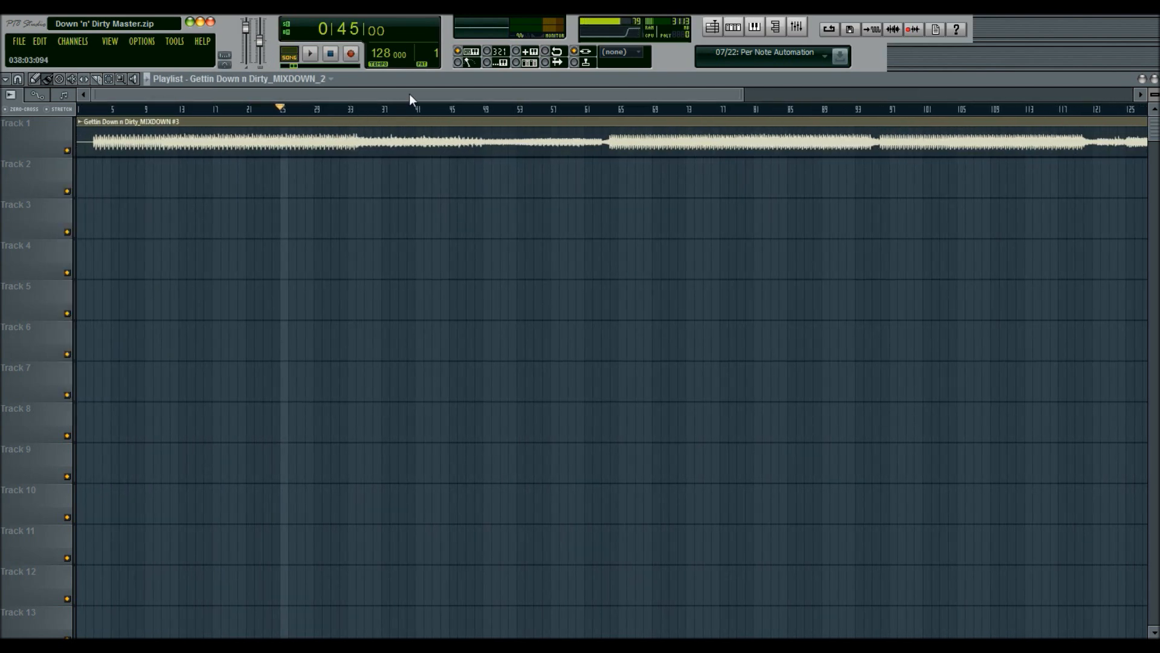
click(795, 28)
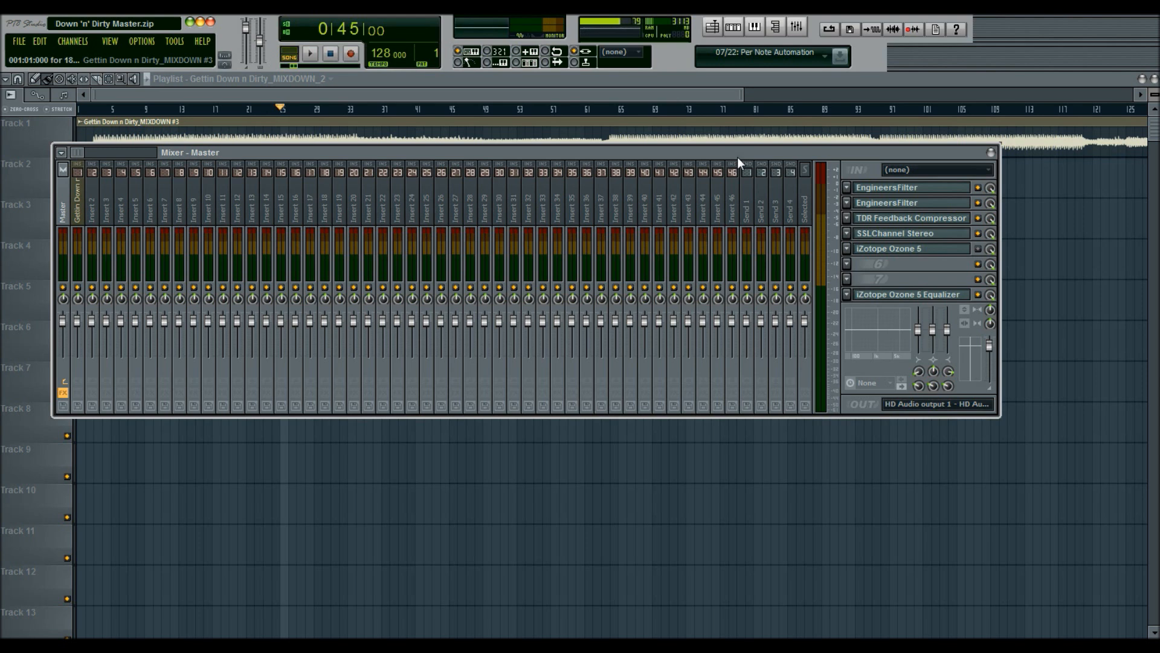
key(F9)
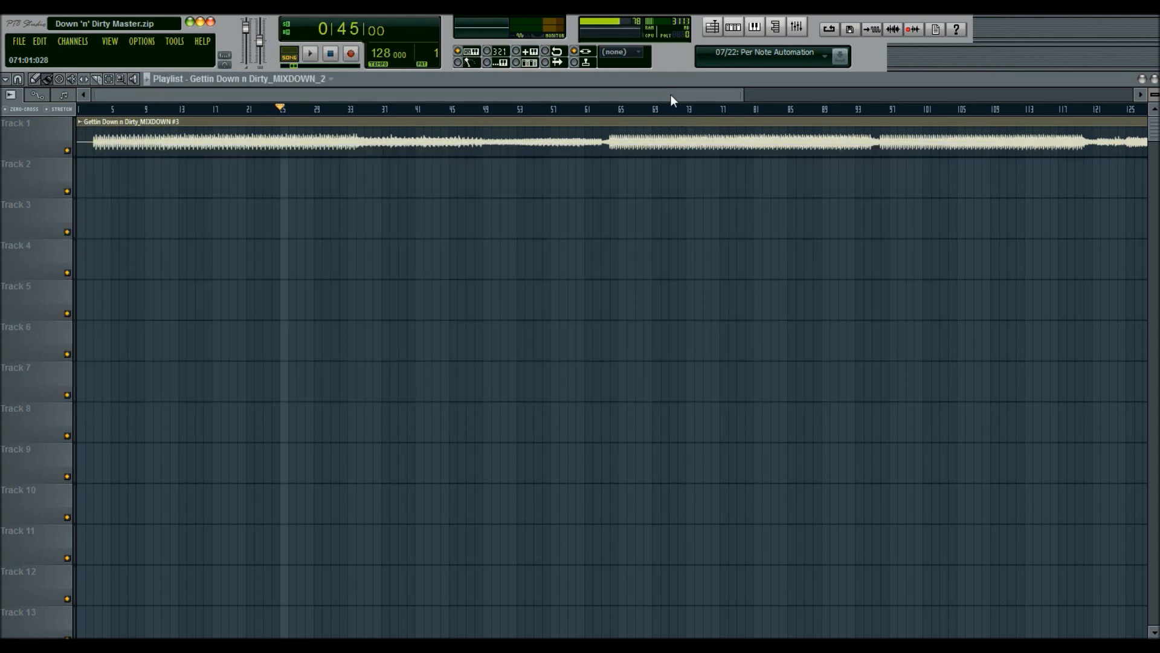
click(796, 27)
key(F9)
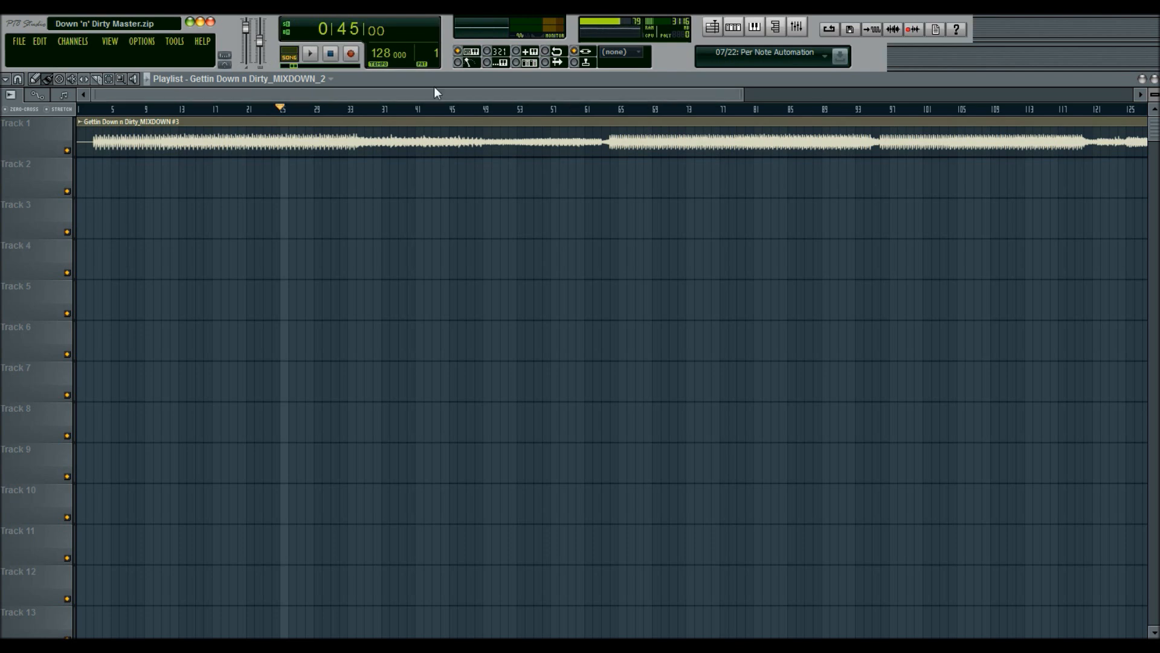
mouse_move(173, 95)
mouse_down()
mouse_move(202, 92)
mouse_move(176, 93)
mouse_up()
click(796, 27)
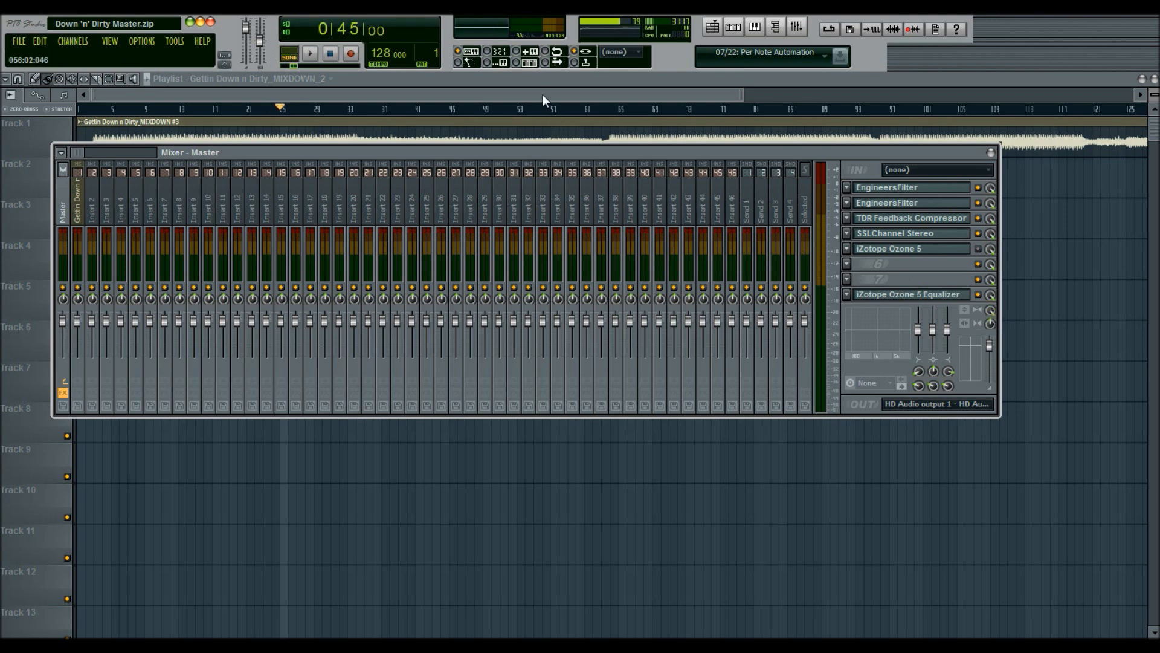
key(F9)
key(space)
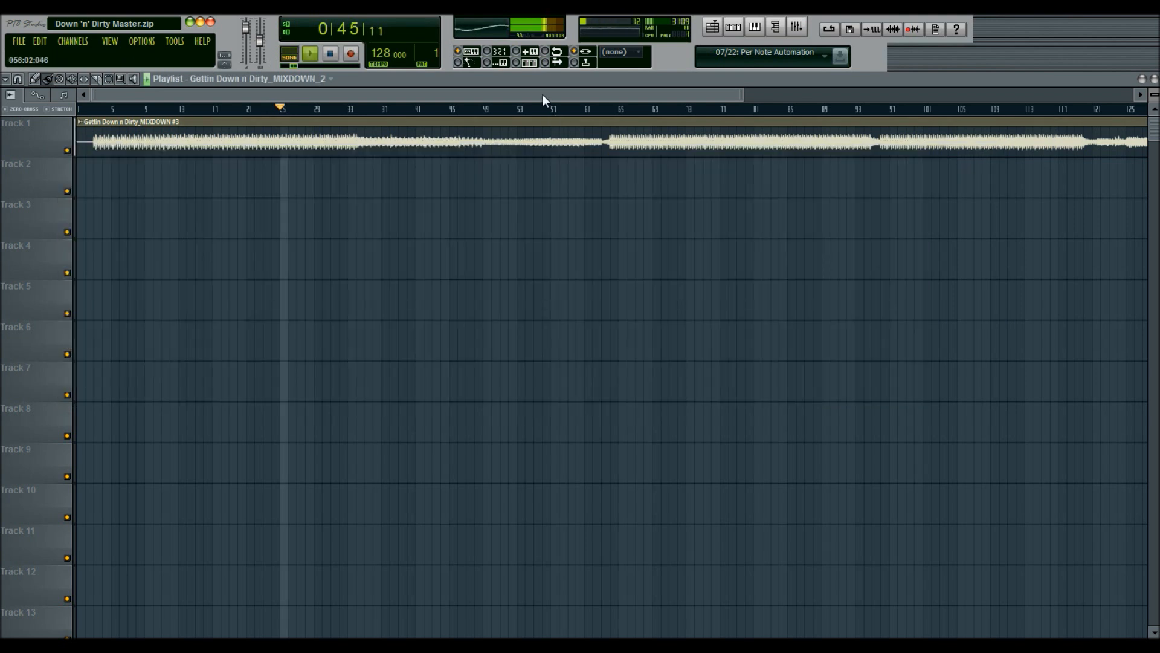
key(space)
Step: Open iZotope Ozone 5 on the master and enable Prevent antiphase in its Imager options
click(798, 27)
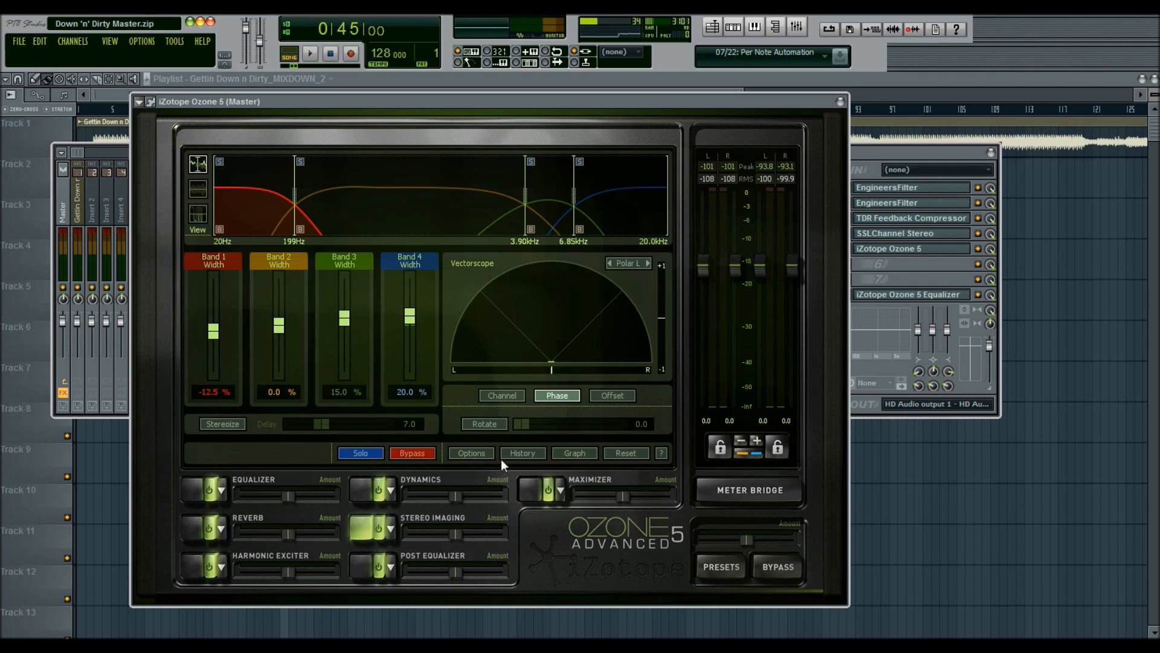
click(483, 452)
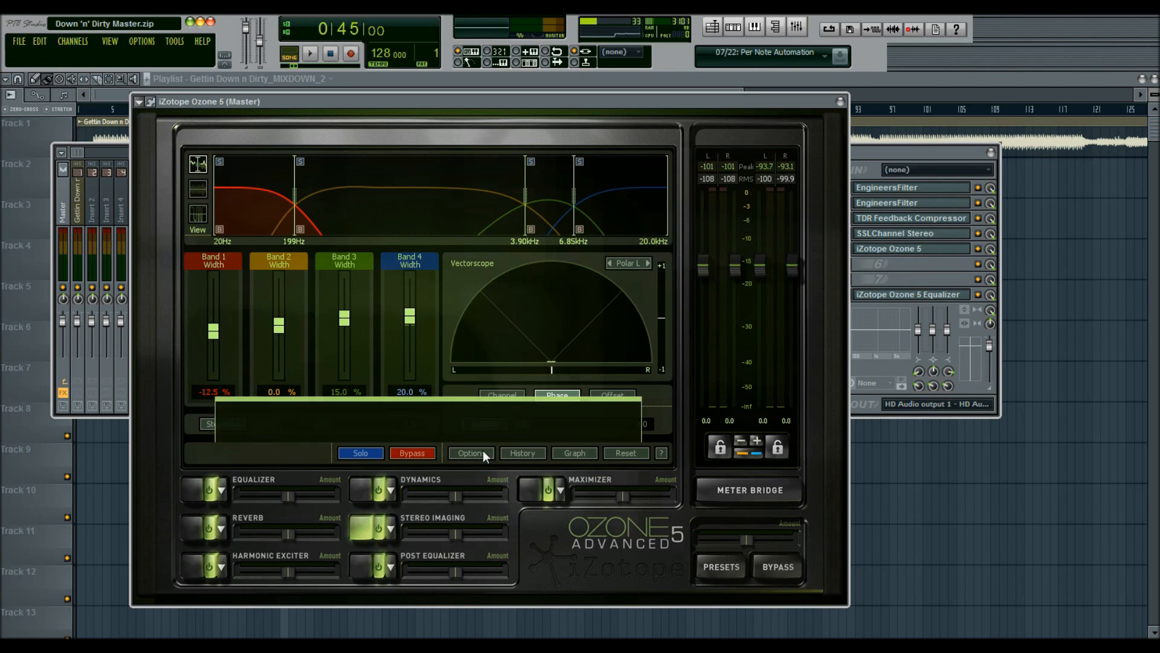
click(348, 298)
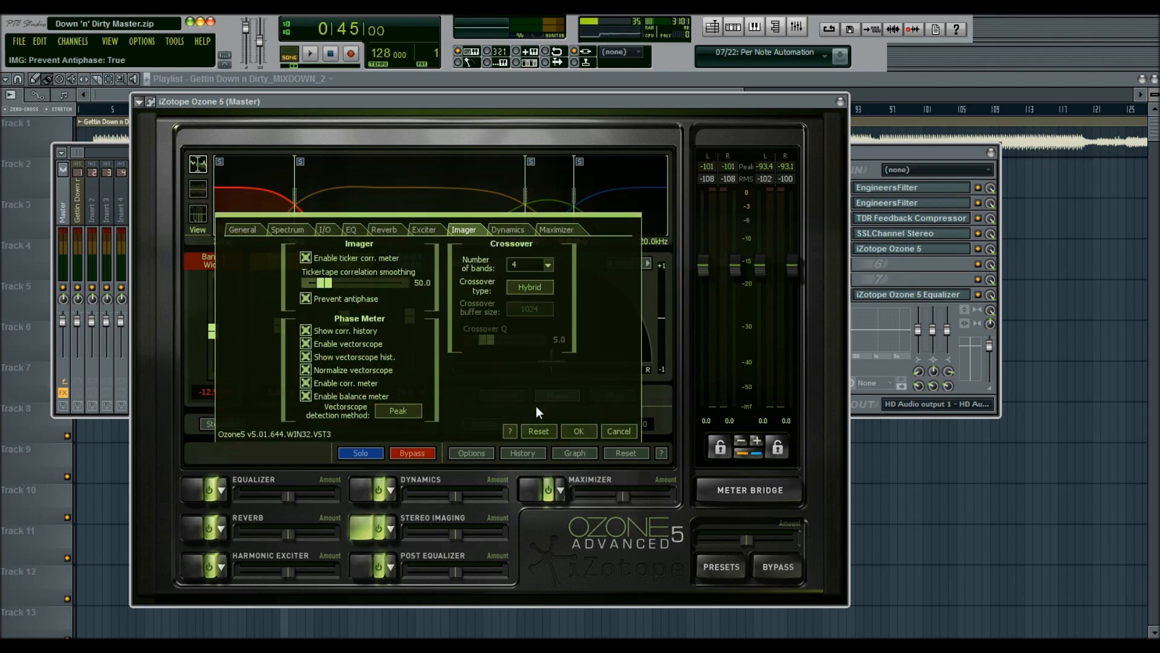
click(592, 432)
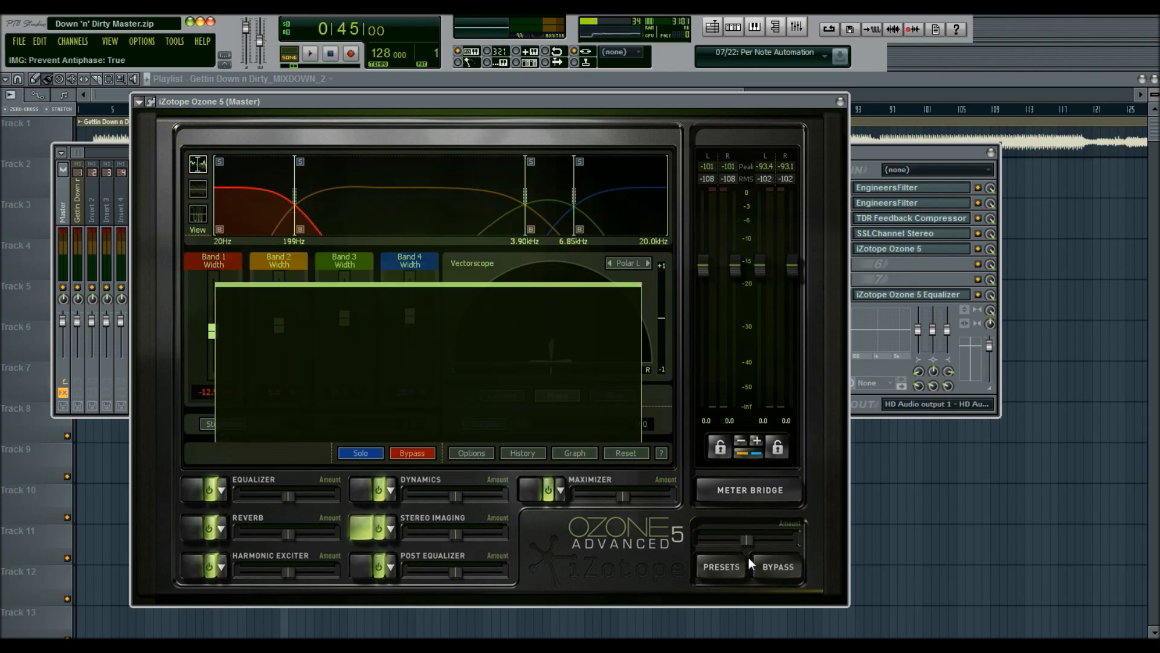
click(840, 103)
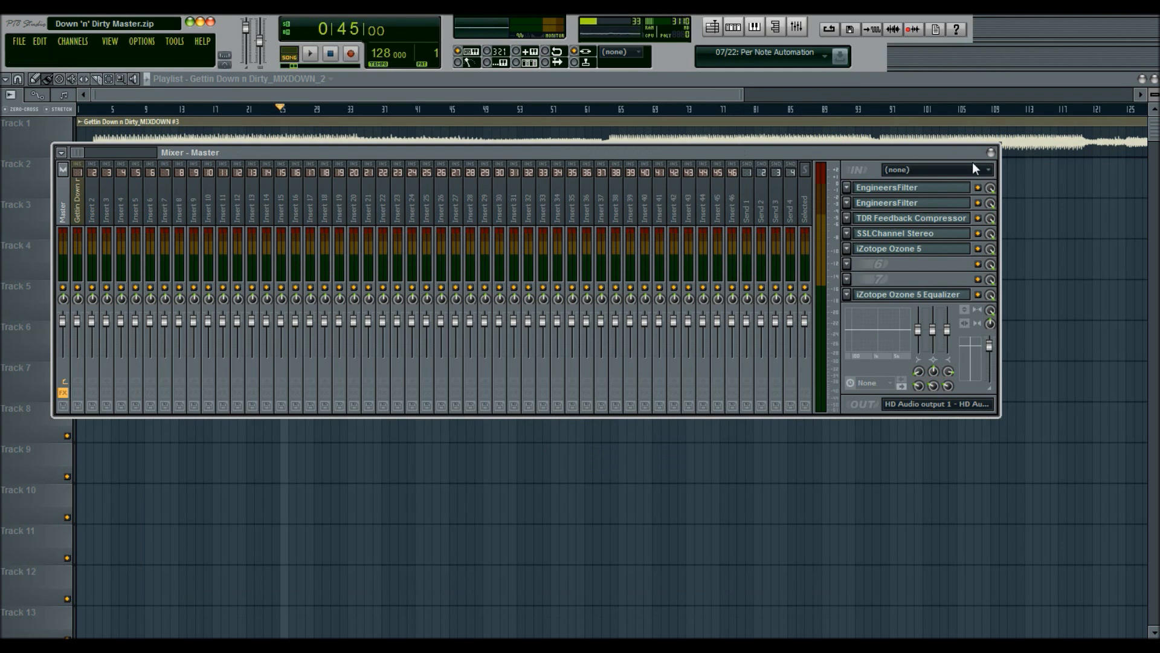
click(990, 152)
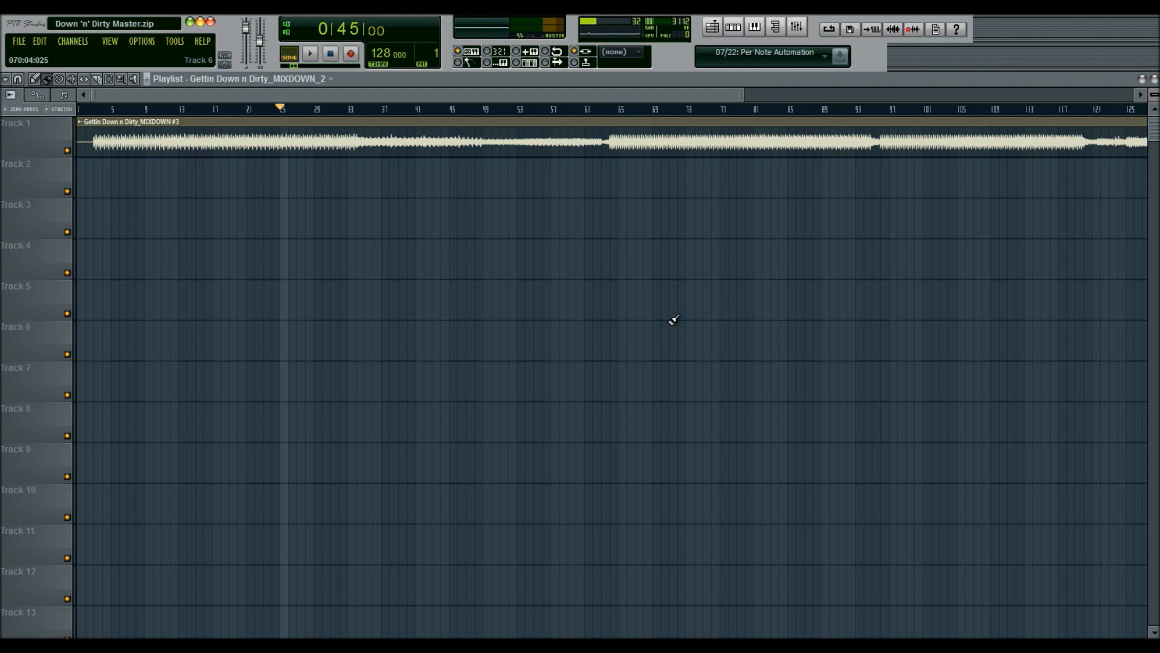
click(796, 26)
click(79, 211)
click(65, 209)
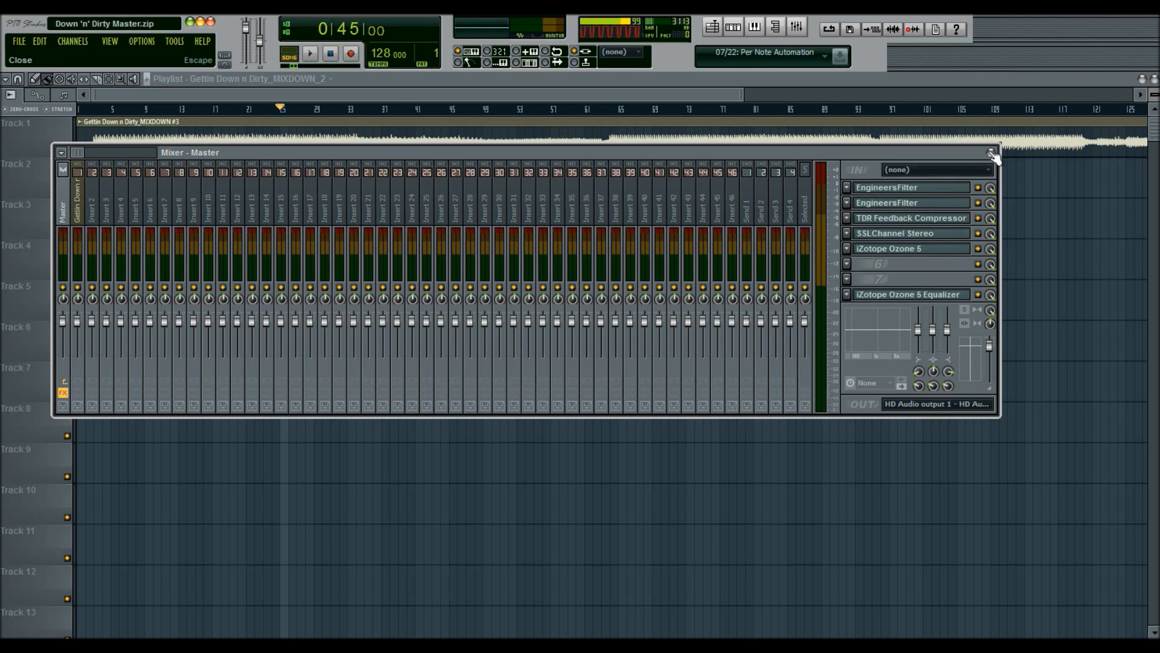
click(1036, 646)
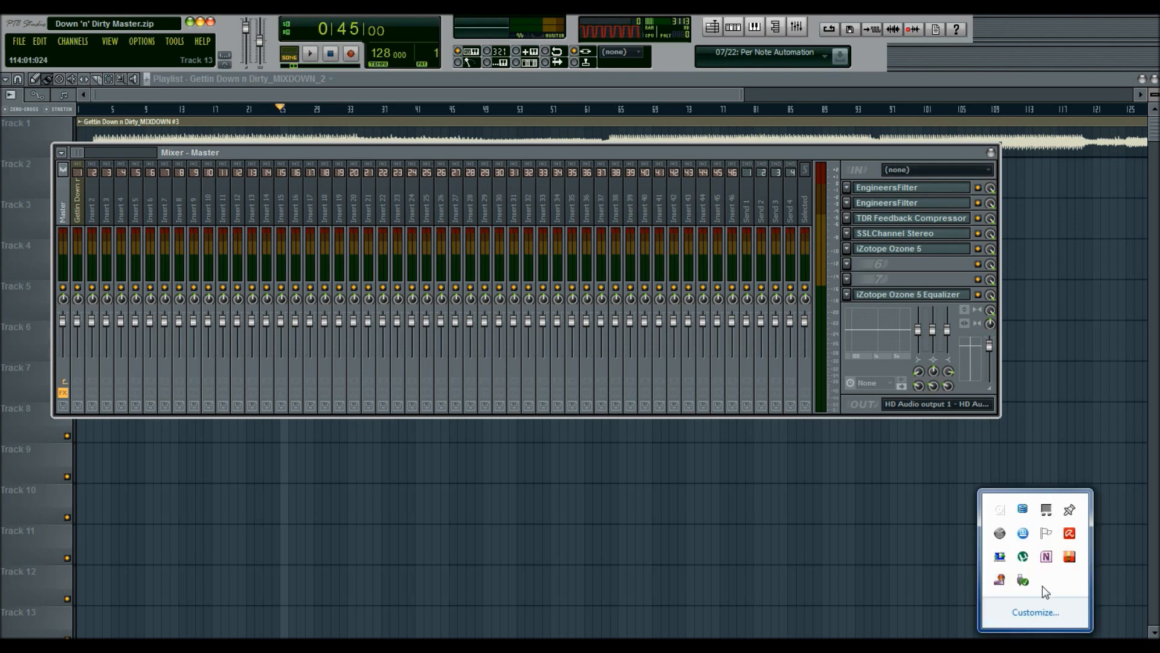